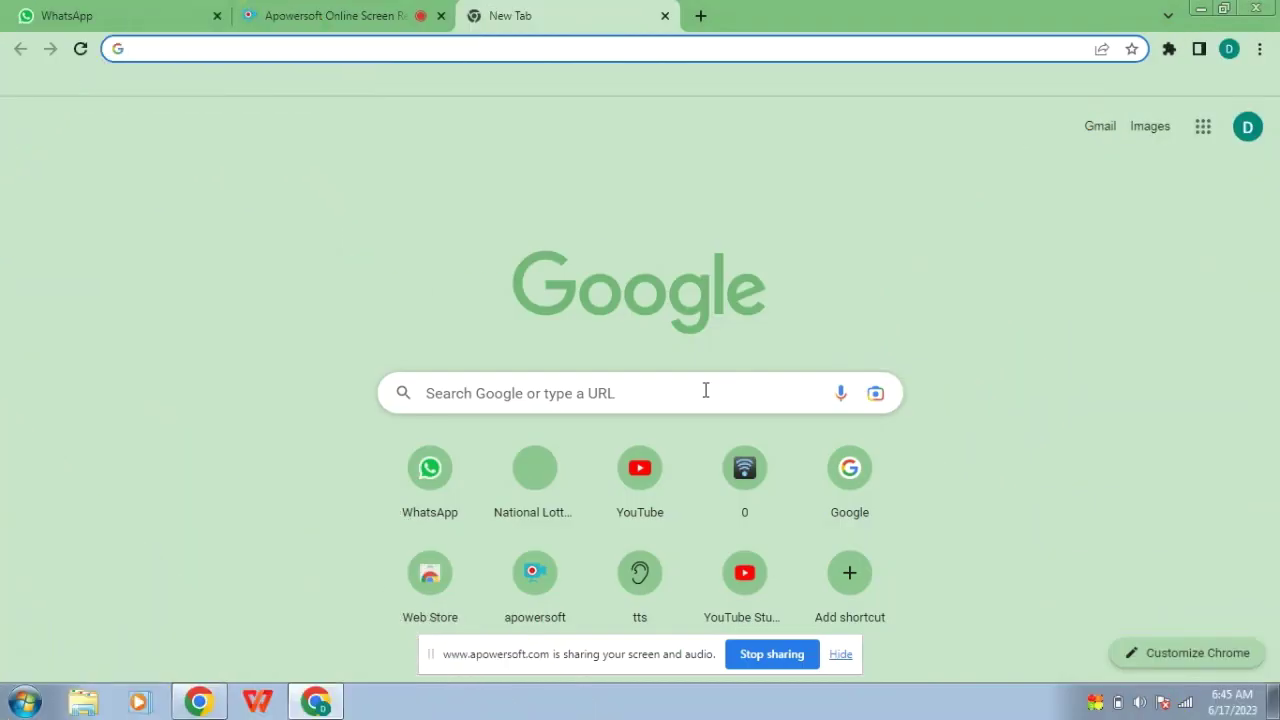
Search Google for 'did ai' and open the official D-ID website result
{"action": "type", "text": "did"}
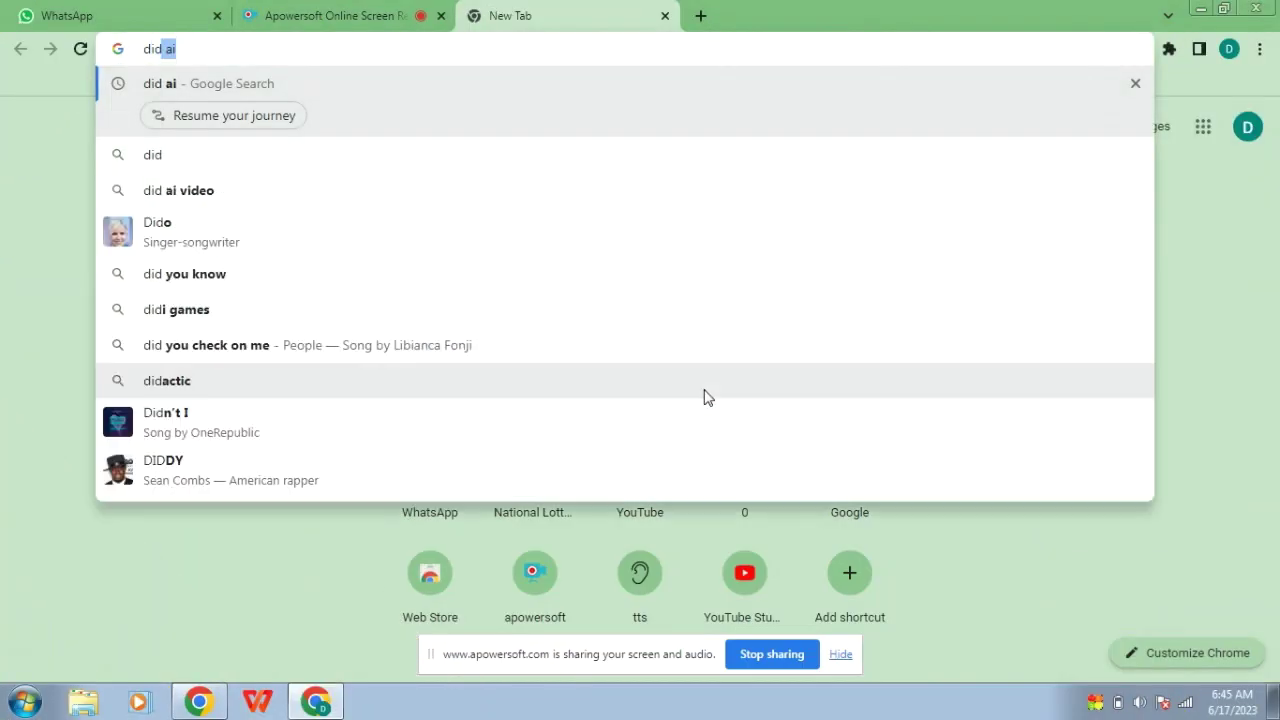
{"action": "key", "text": "Return"}
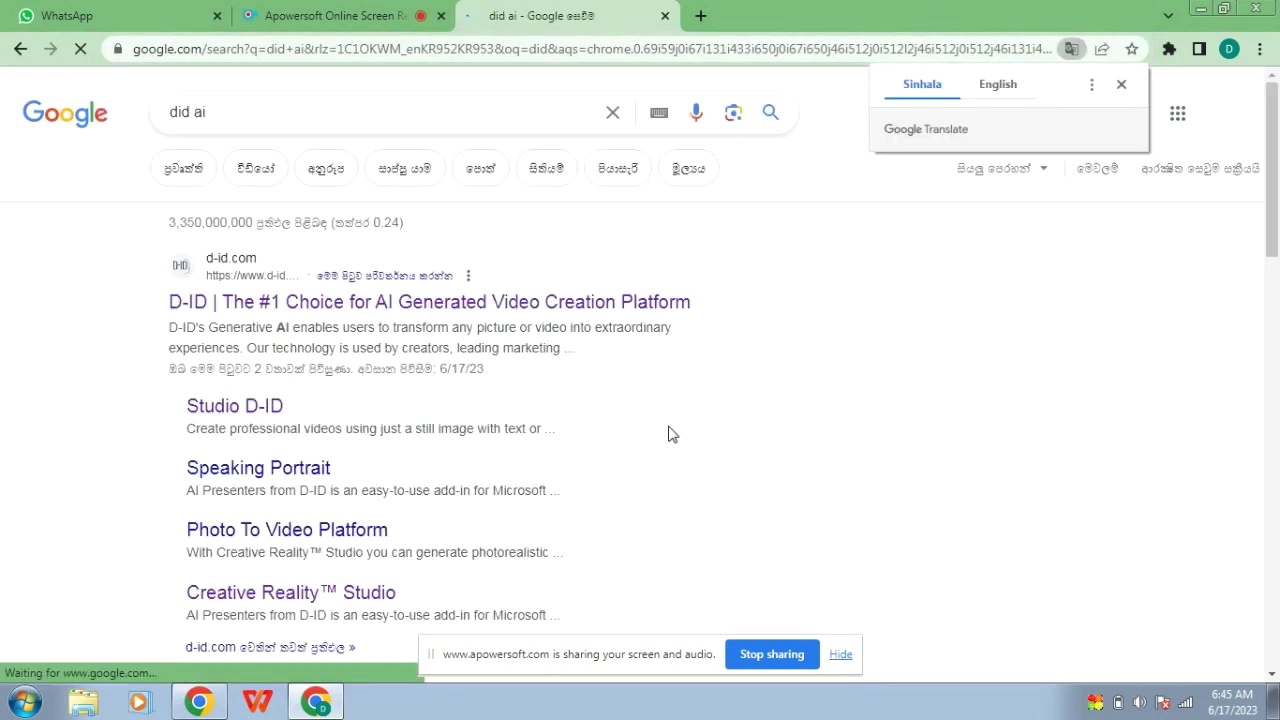
{"action": "left_click", "coordinate": [466, 304]}
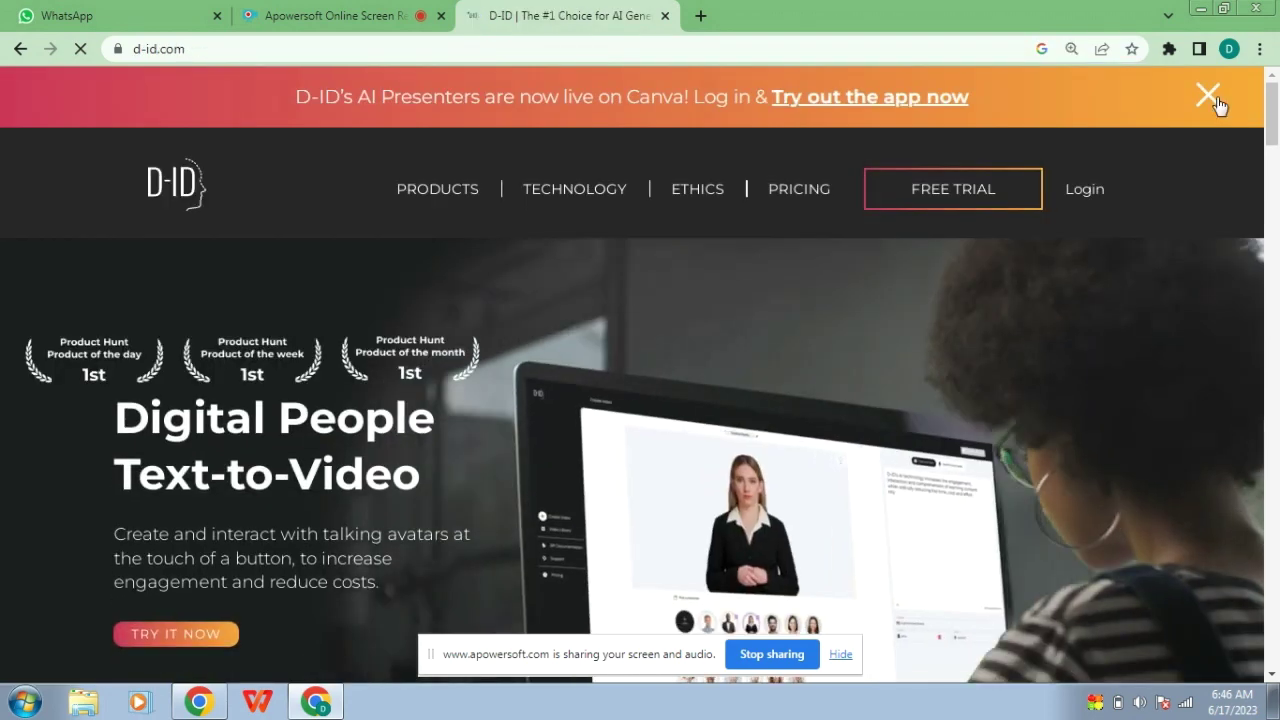
Dismiss the Canva banner, enter the studio's free trial, and reach the guest Login/Signup page
{"action": "left_click", "coordinate": [1208, 95]}
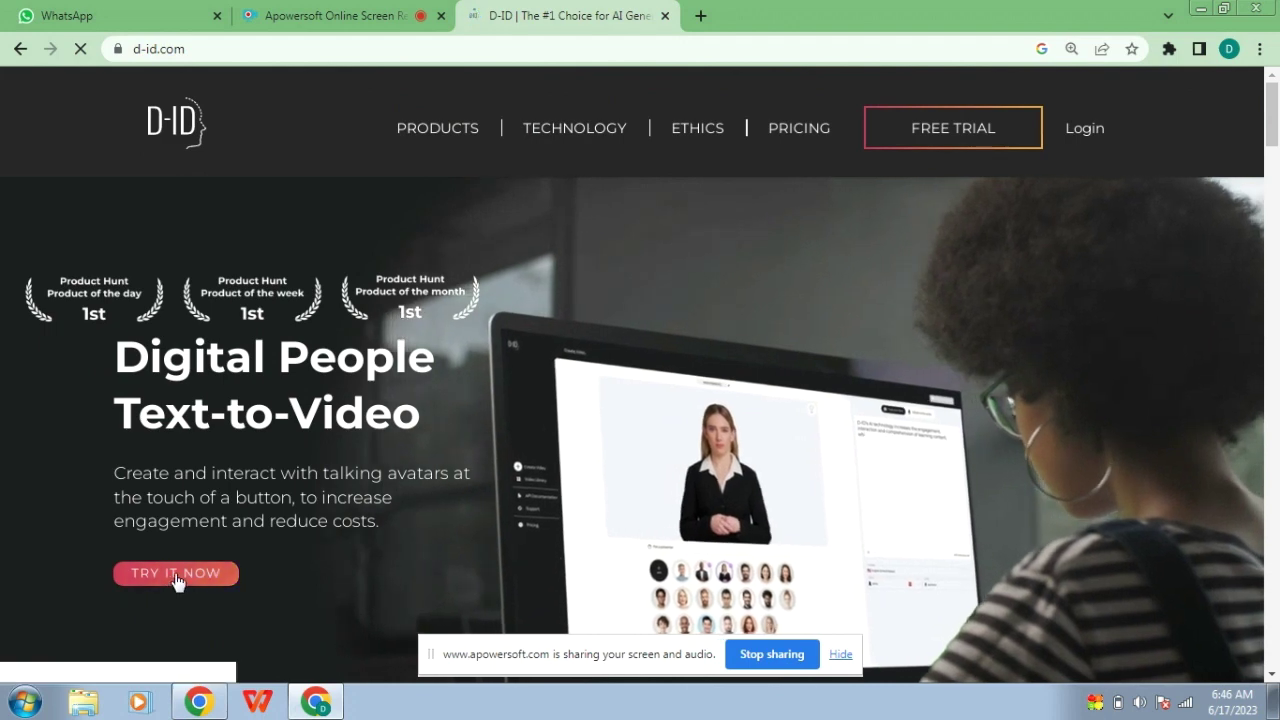
{"action": "left_click", "coordinate": [177, 580]}
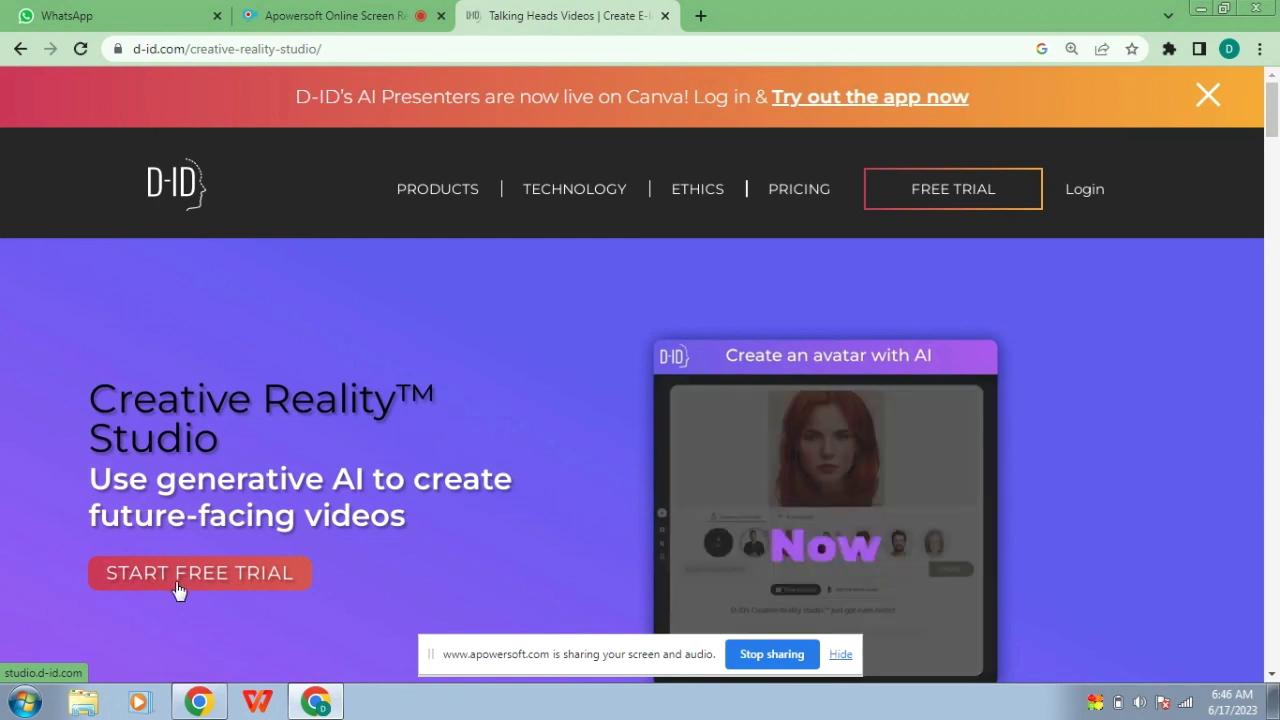
{"action": "left_click", "coordinate": [177, 590]}
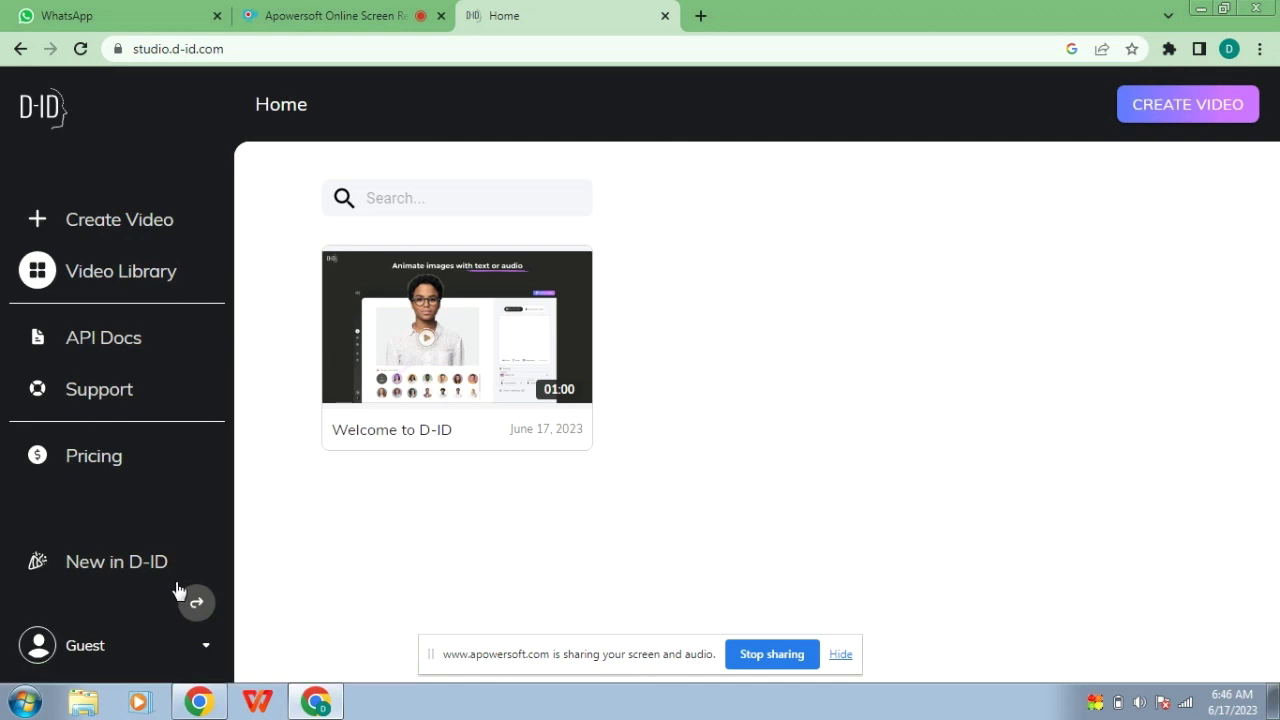
{"action": "left_click", "coordinate": [86, 646]}
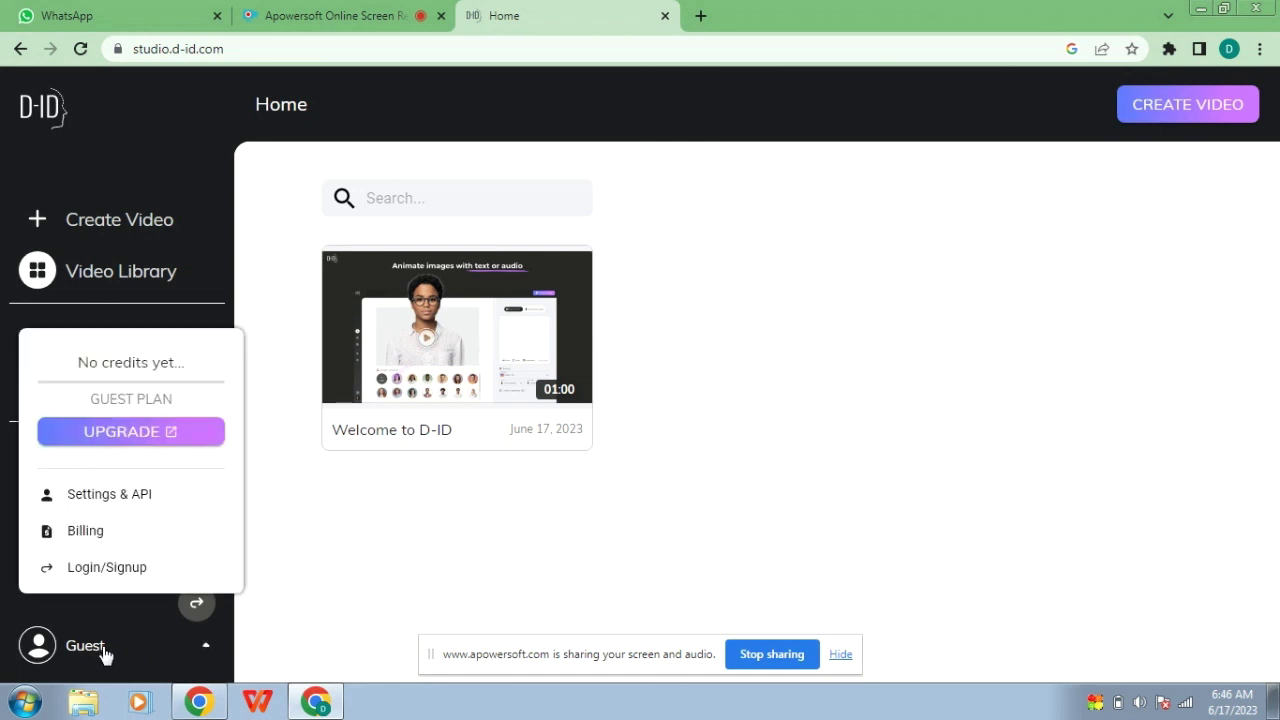
{"action": "left_click", "coordinate": [115, 579]}
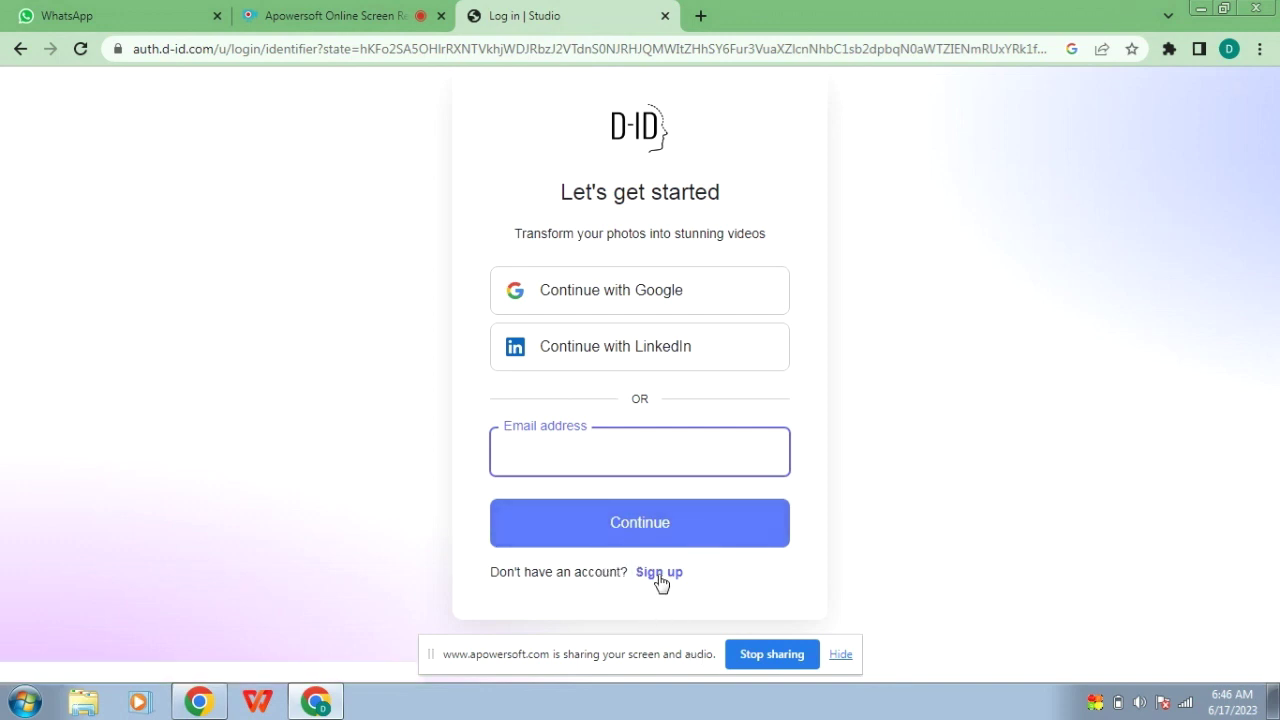
Sign in to D-ID Studio via Continue with Google, selecting the Google account
{"action": "left_click", "coordinate": [588, 299]}
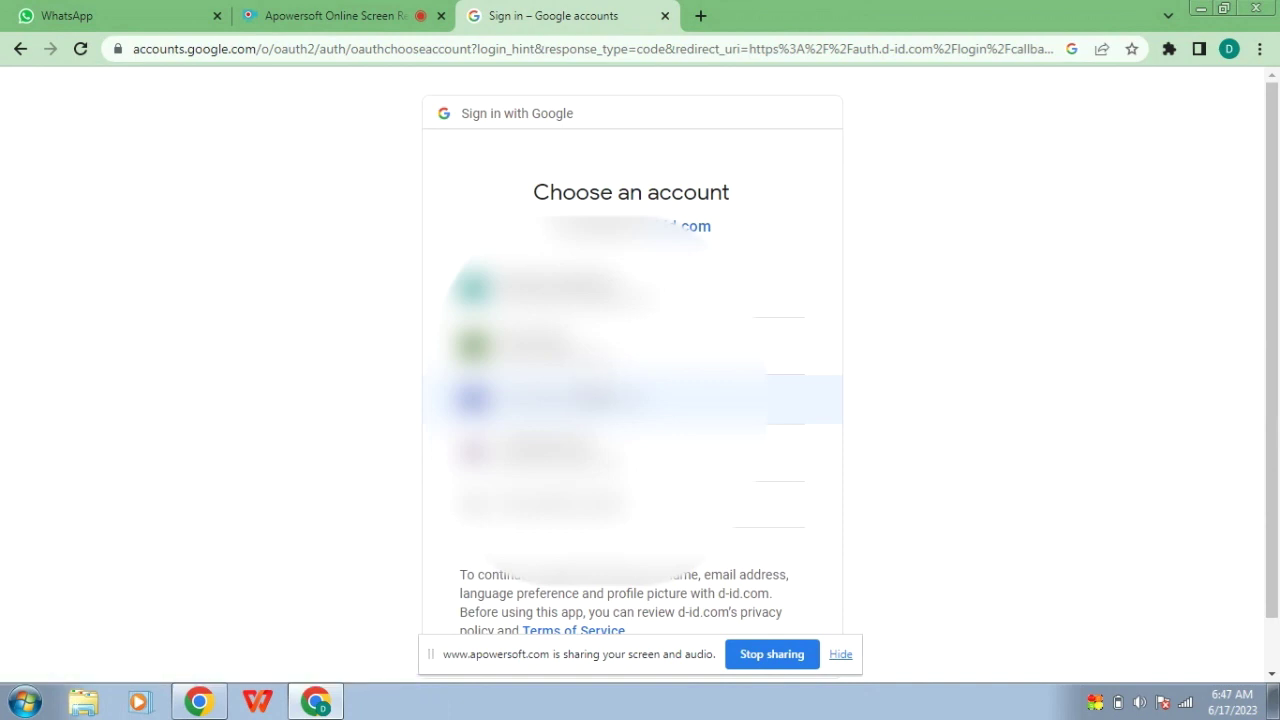
{"action": "left_click", "coordinate": [600, 398]}
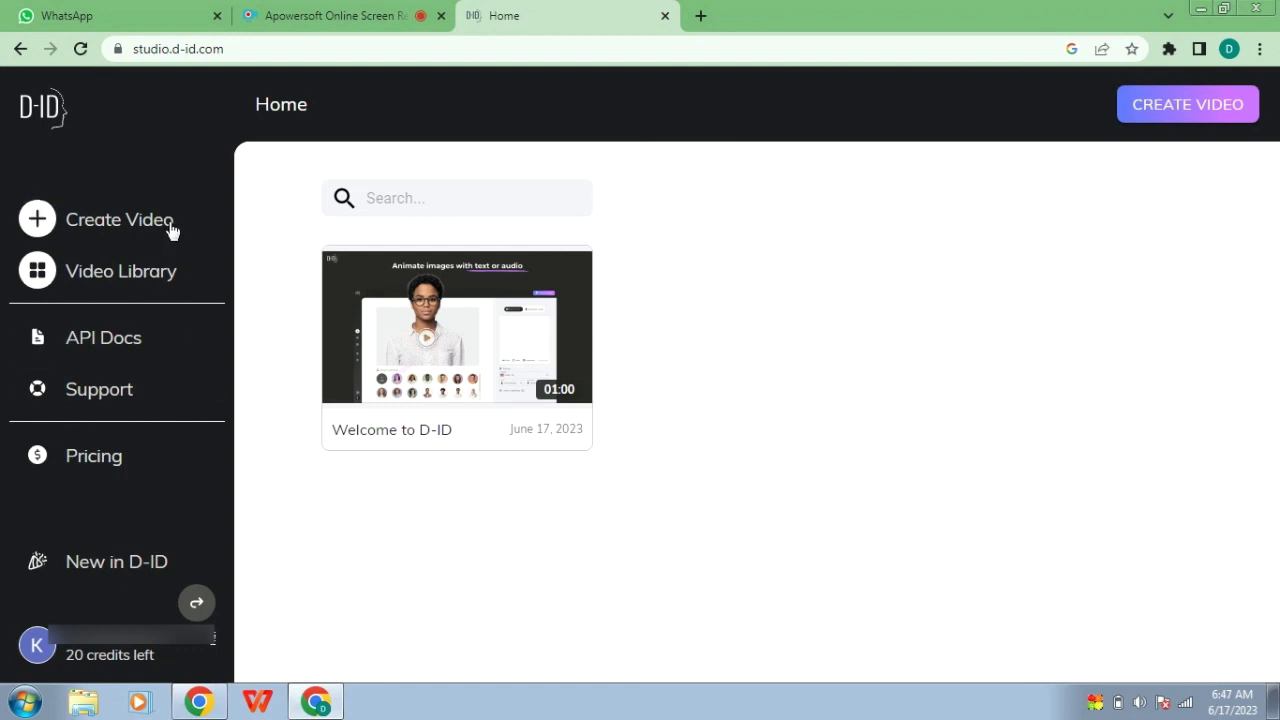
Start a new video and preview the bearded man and Asian woman presenters
{"action": "left_click", "coordinate": [99, 228]}
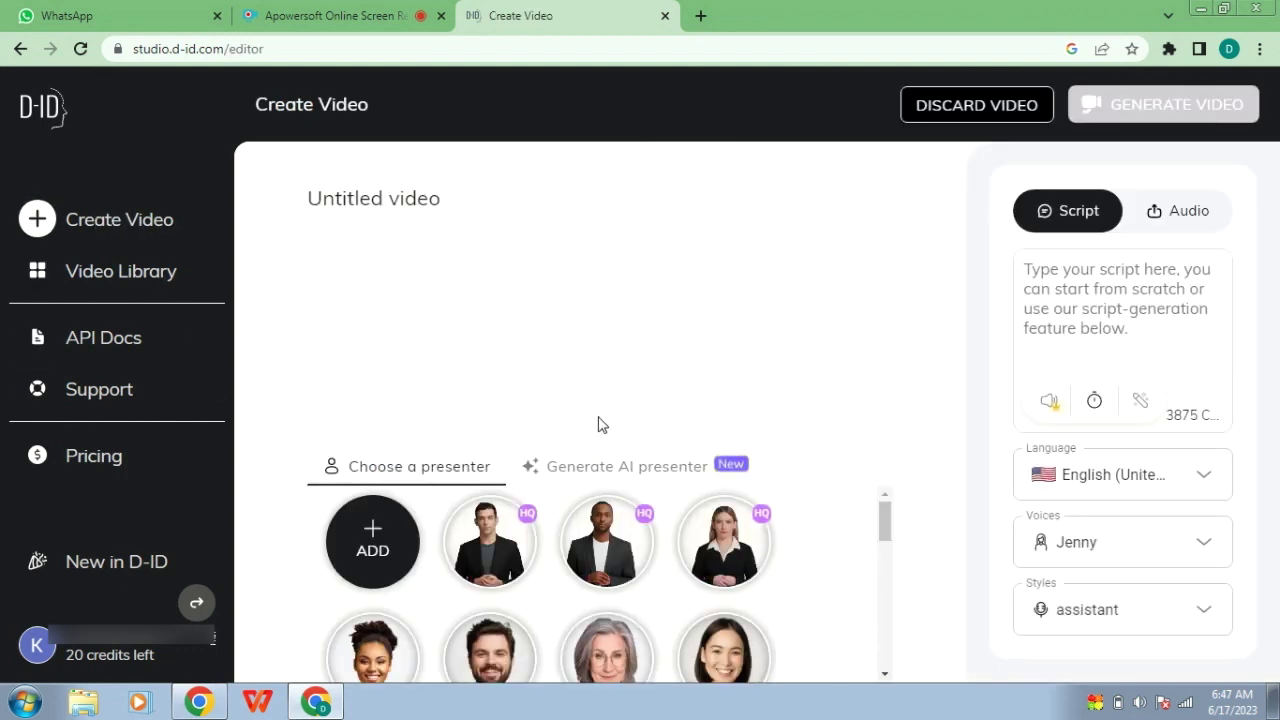
{"action": "scroll", "coordinate": [514, 562], "scroll_direction": "down", "scroll_amount": 1}
{"action": "left_click", "coordinate": [525, 540]}
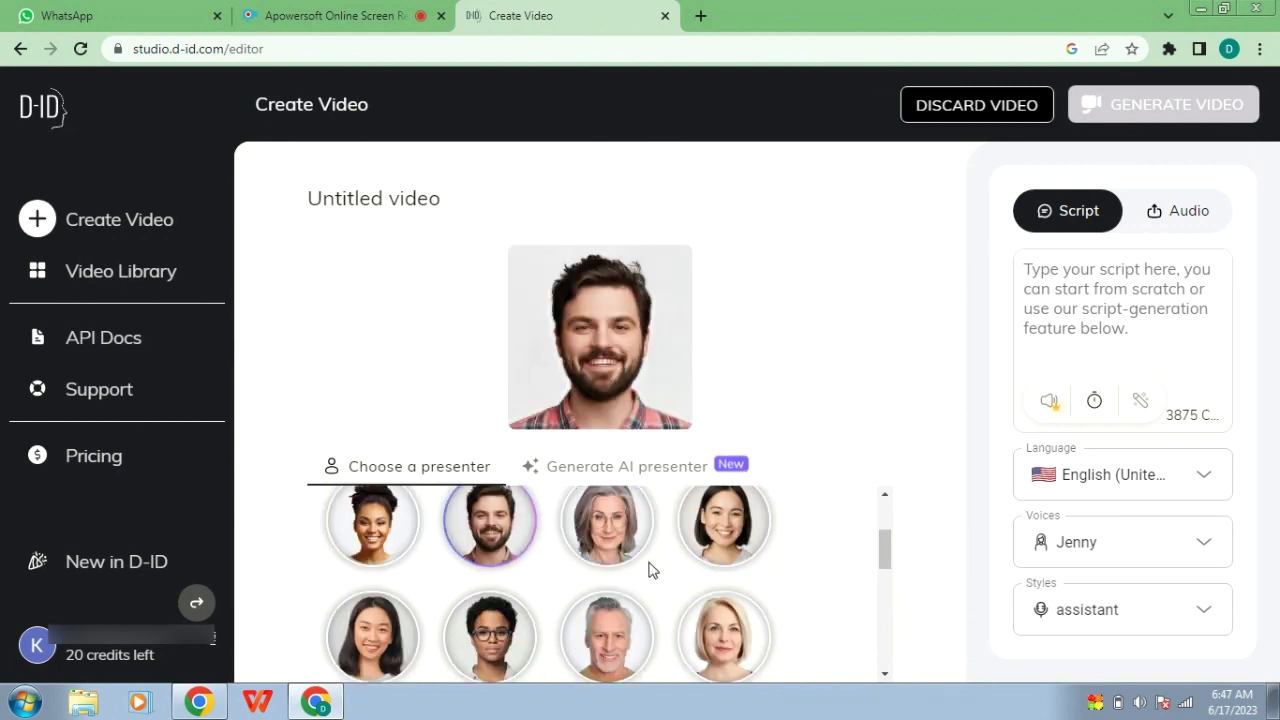
{"action": "left_click", "coordinate": [368, 608]}
{"action": "scroll", "coordinate": [392, 595], "scroll_direction": "up", "scroll_amount": 1}
{"action": "scroll", "coordinate": [392, 595], "scroll_direction": "up", "scroll_amount": 1}
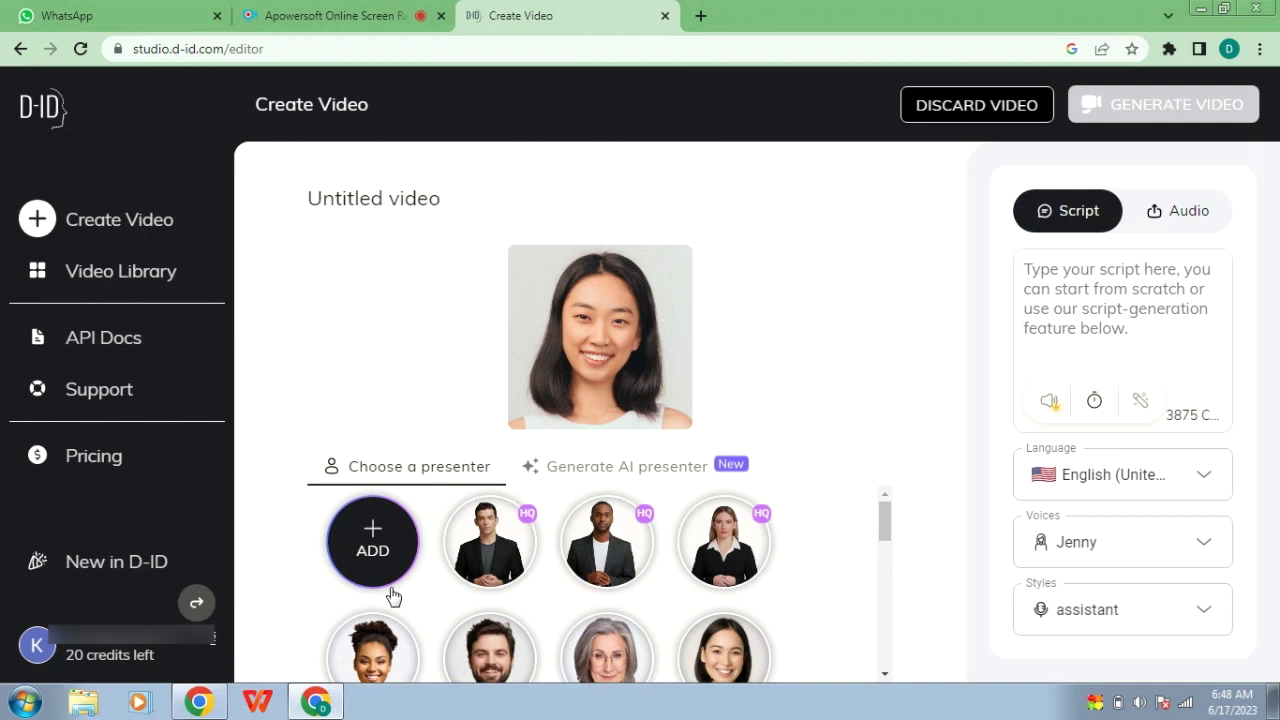
Upload the second woman-at-laptop photo as the custom presenter
{"action": "mouse_move", "coordinate": [391, 592]}
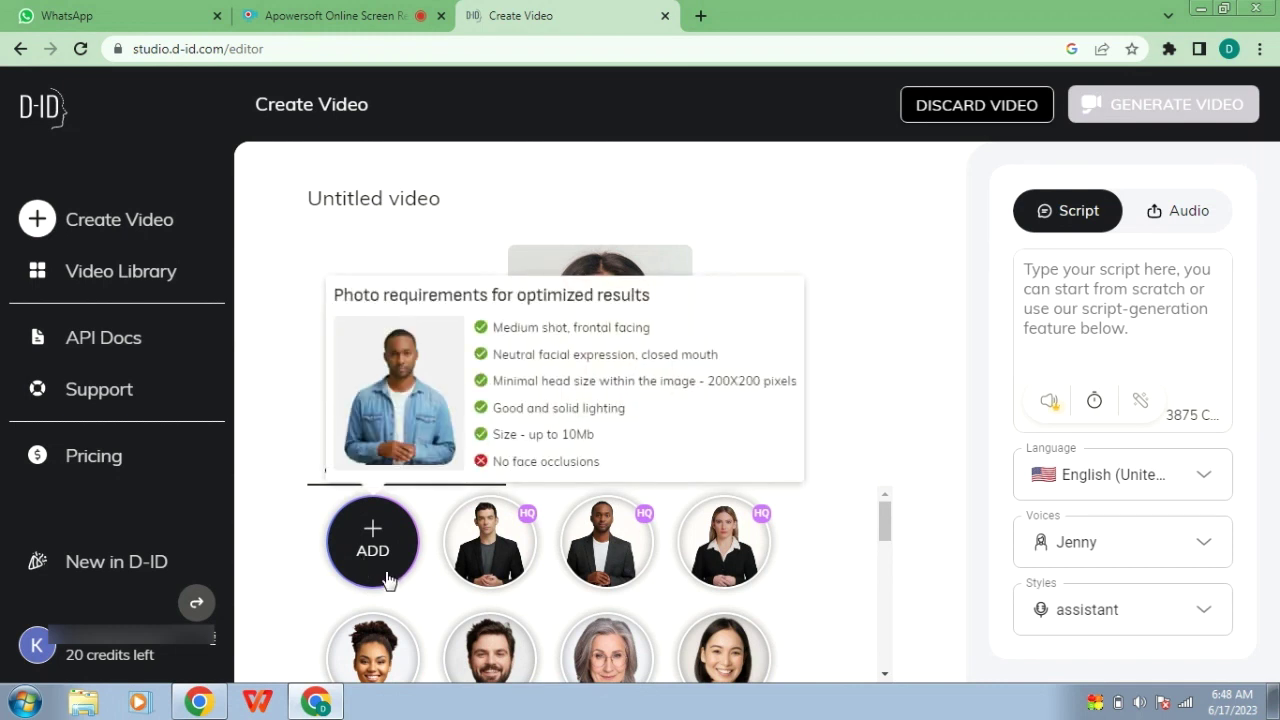
{"action": "left_click", "coordinate": [386, 567]}
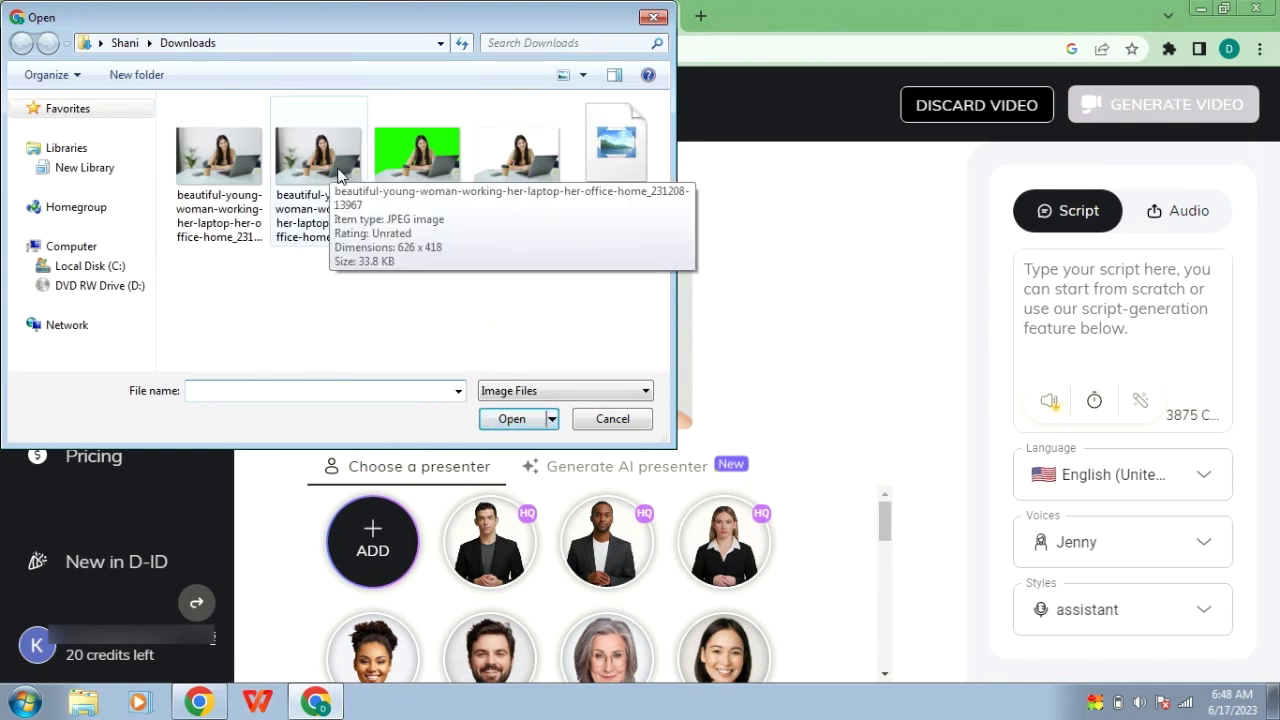
{"action": "left_click", "coordinate": [338, 190]}
{"action": "left_click", "coordinate": [510, 420]}
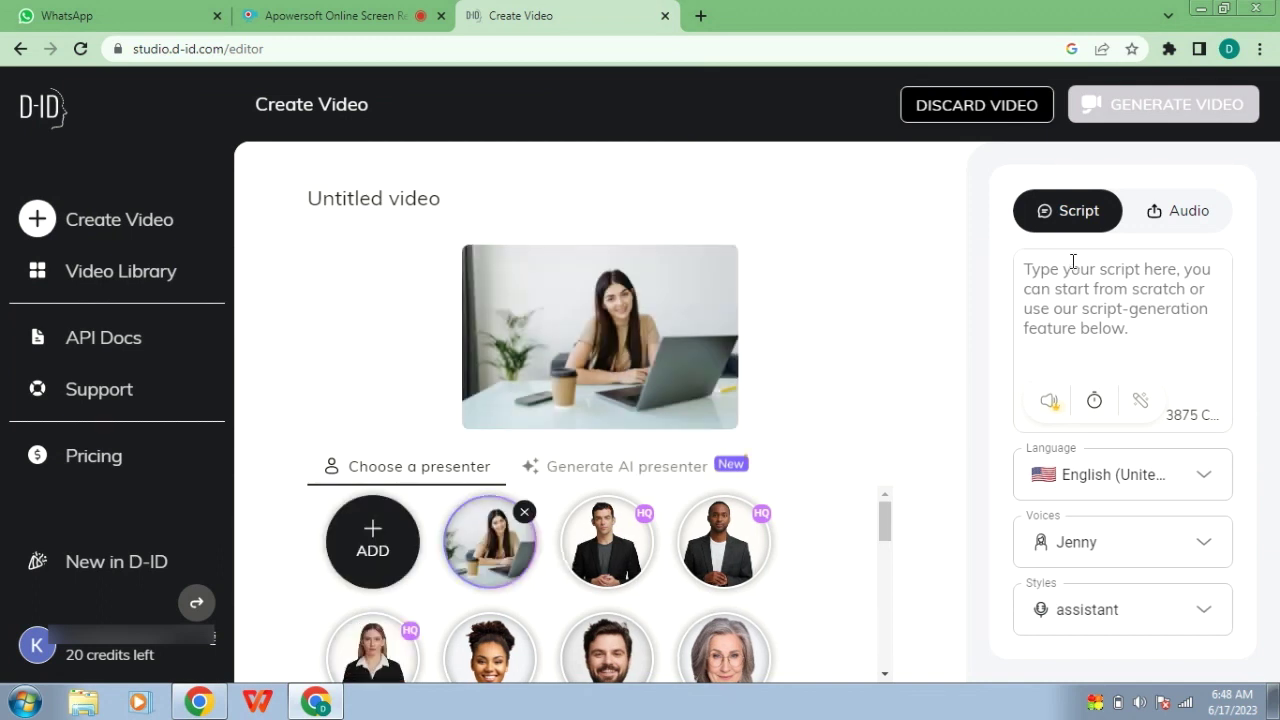
Switch the voice source to uploaded audio and open Listnr's Sinhala text-to-speech page in a new tab
{"action": "left_click", "coordinate": [1183, 213]}
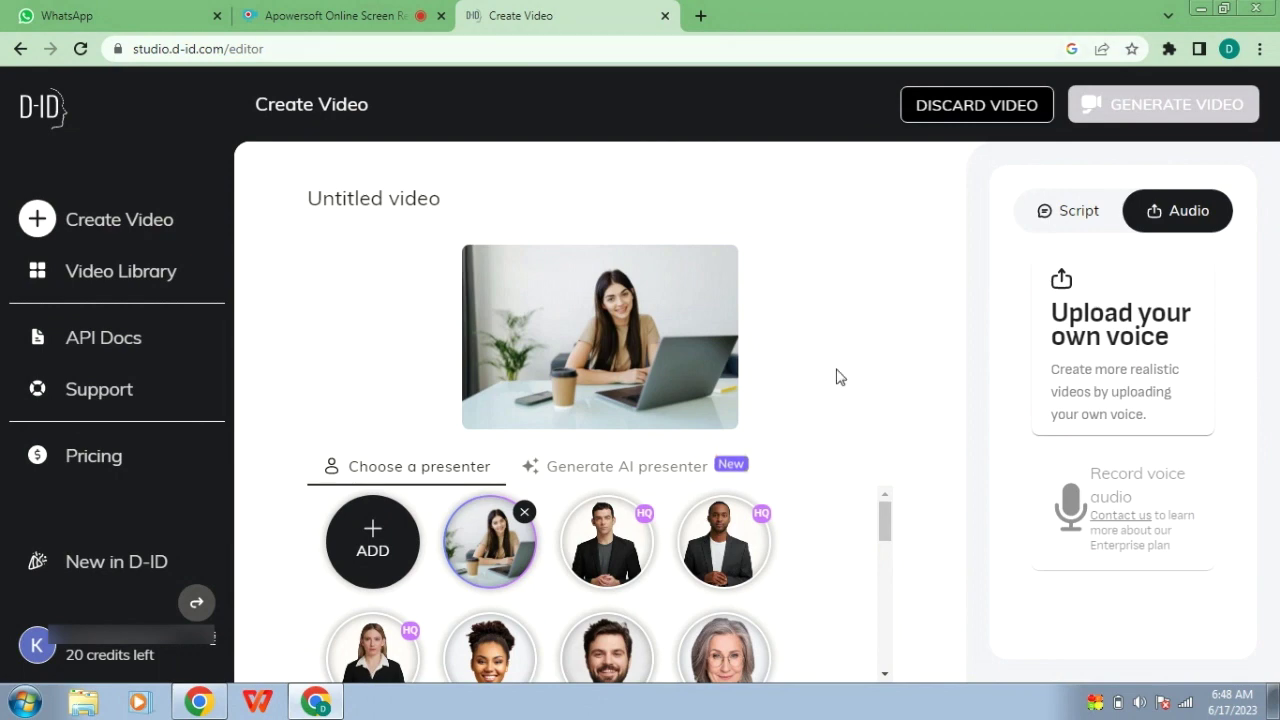
{"action": "key", "text": "ctrl+t"}
{"action": "left_click", "coordinate": [630, 592]}
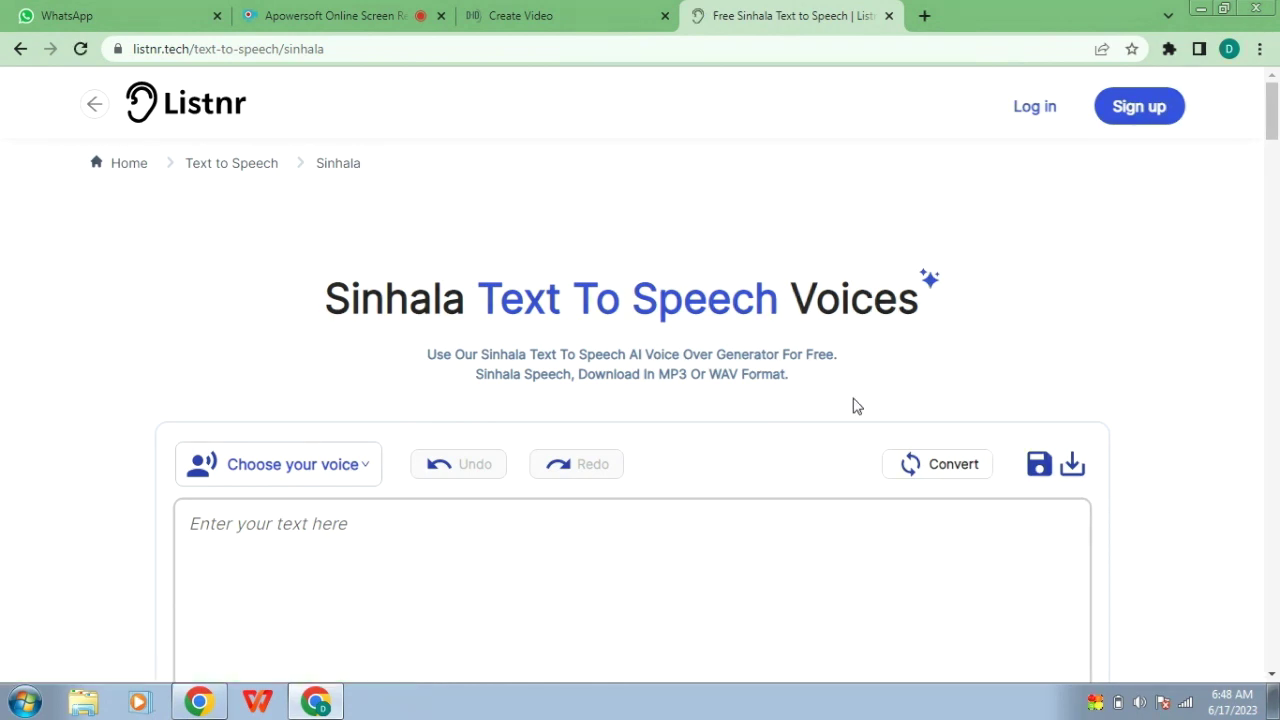
Create a Listnr account using Google sign-up
{"action": "left_click", "coordinate": [1136, 118]}
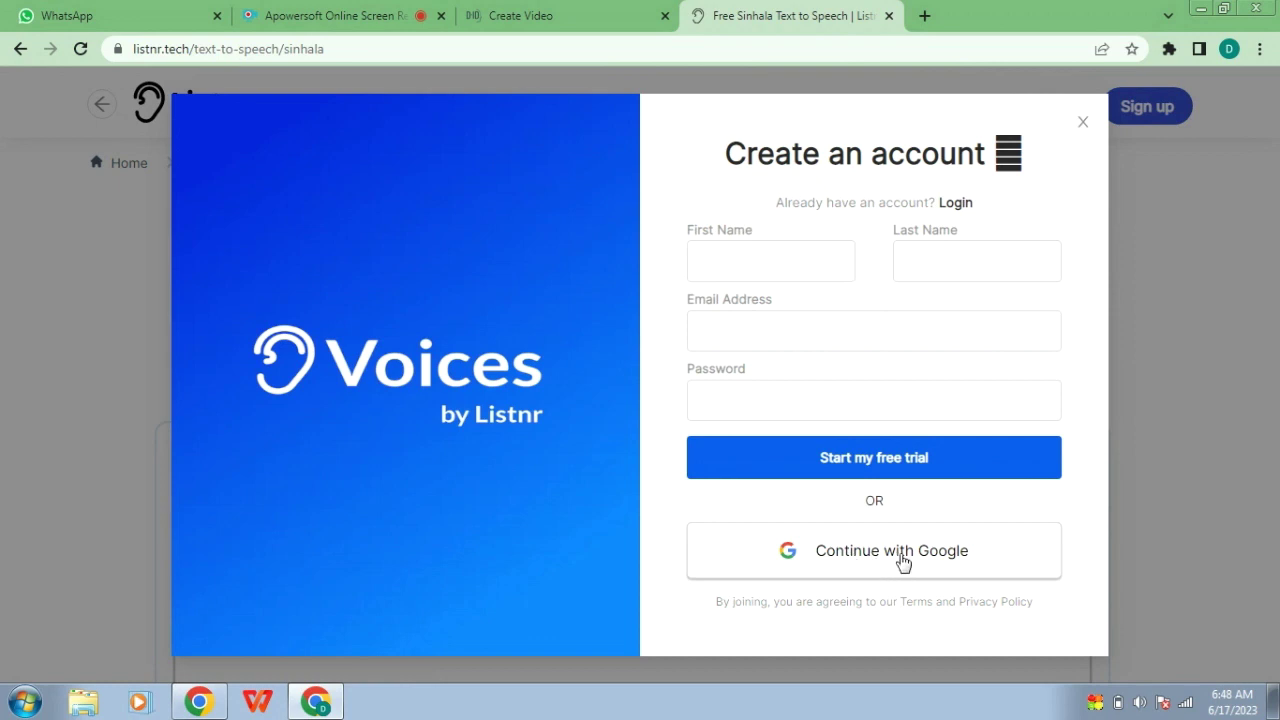
{"action": "left_click", "coordinate": [902, 563]}
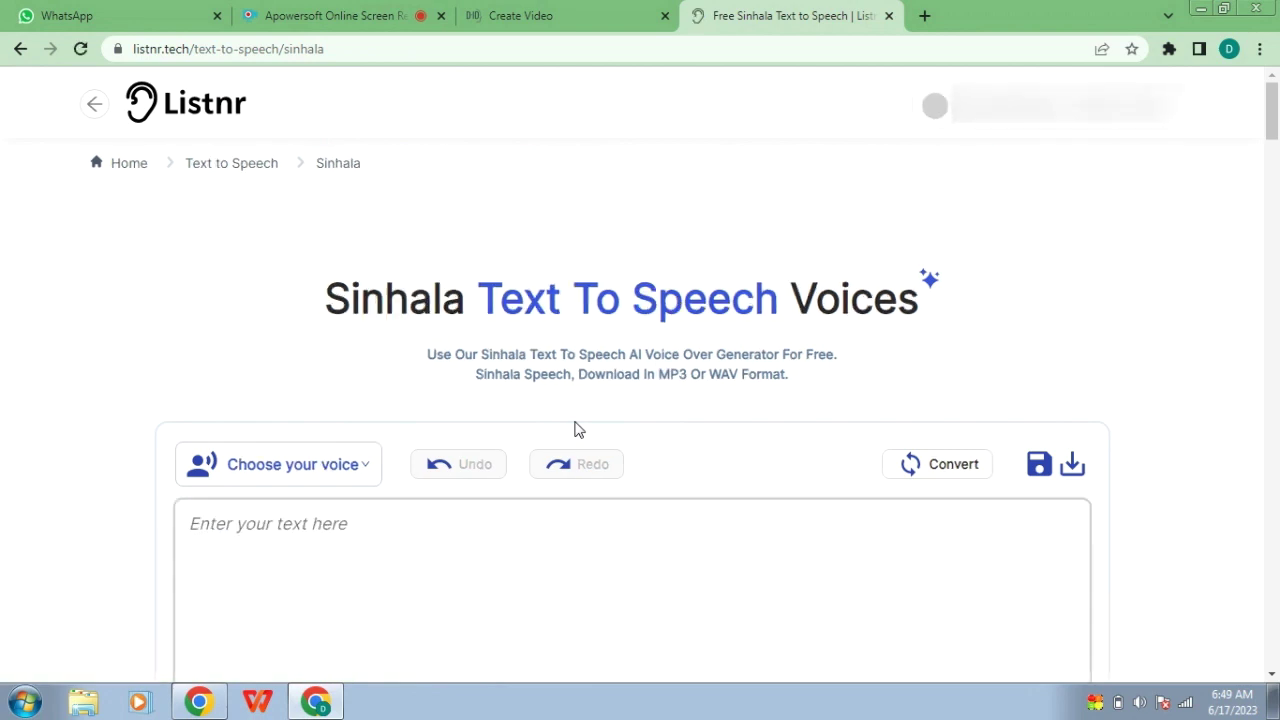
Keep Sinhala as the voice language, filter to female voices, and close the voice panel
{"action": "scroll", "coordinate": [576, 430], "scroll_direction": "down", "scroll_amount": 3}
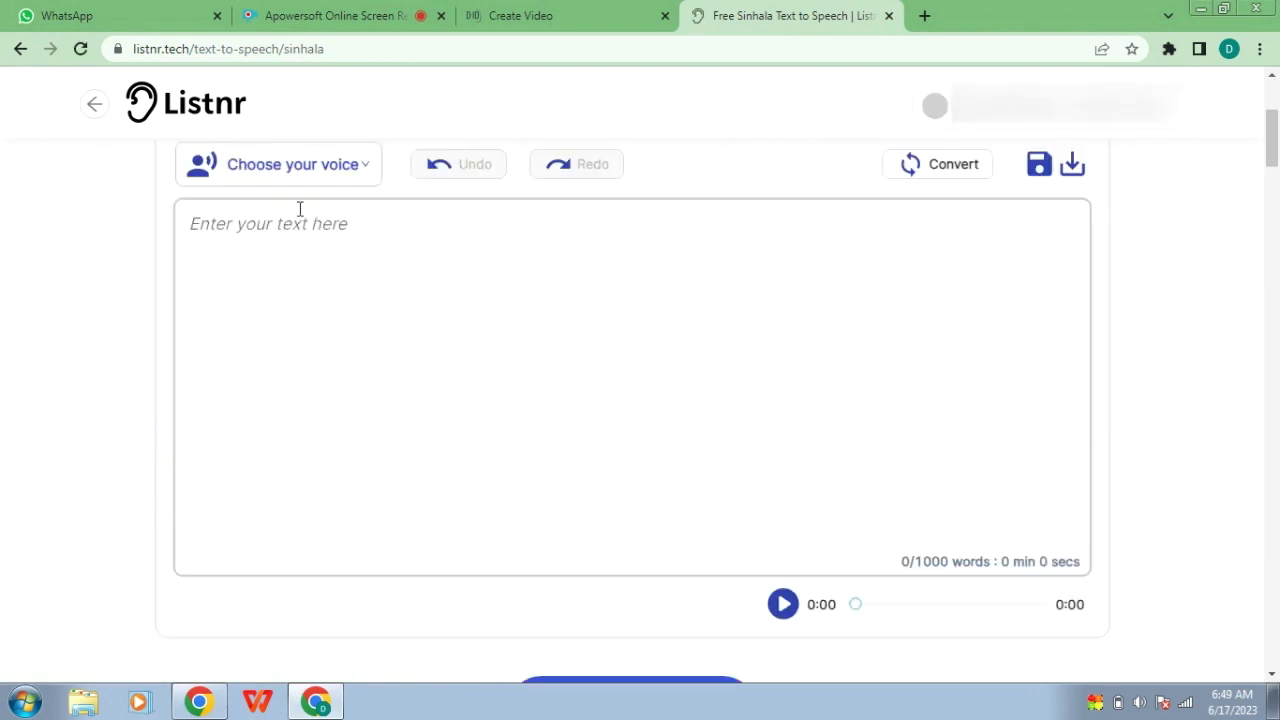
{"action": "left_click", "coordinate": [355, 175]}
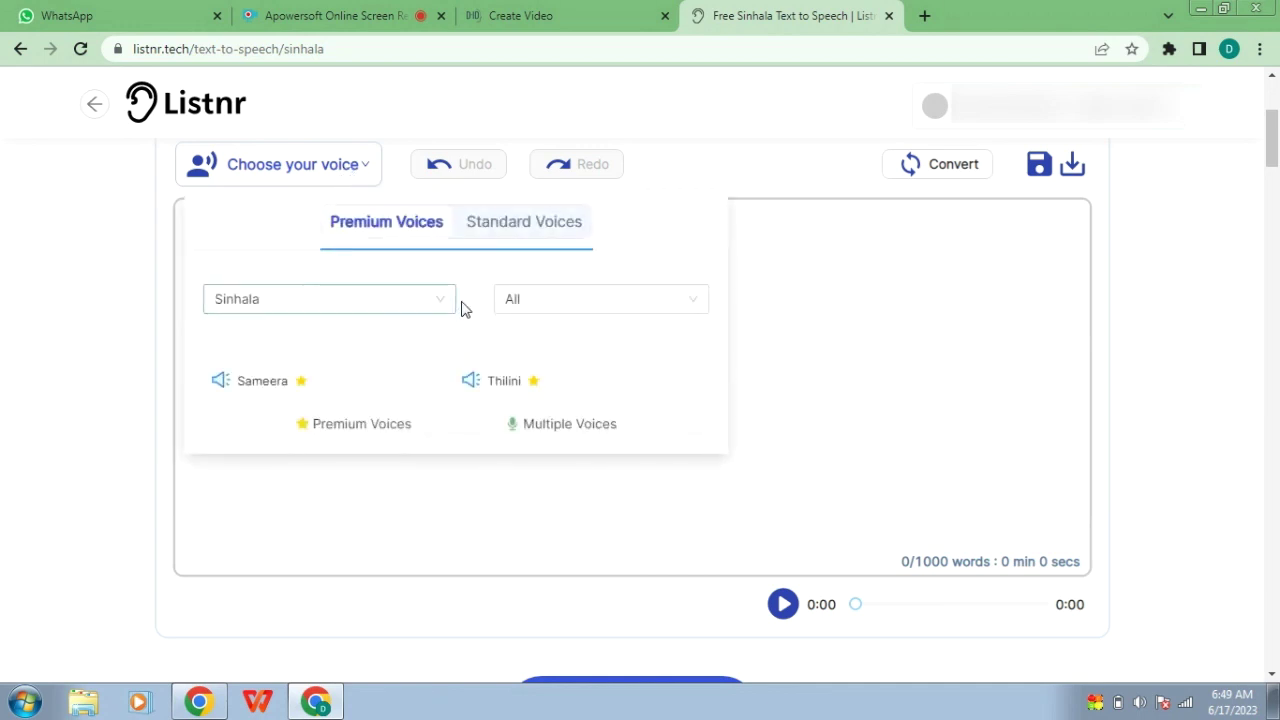
{"action": "left_click", "coordinate": [415, 302]}
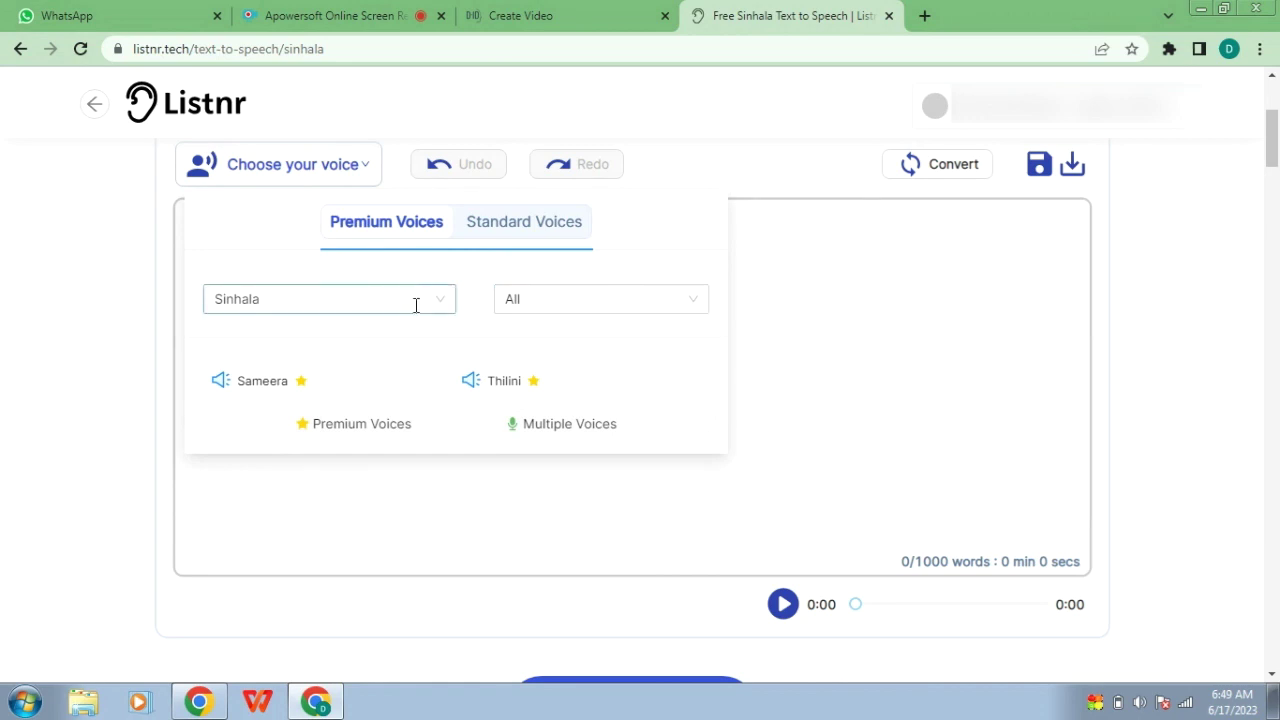
{"action": "left_click", "coordinate": [415, 305]}
{"action": "left_click", "coordinate": [415, 305]}
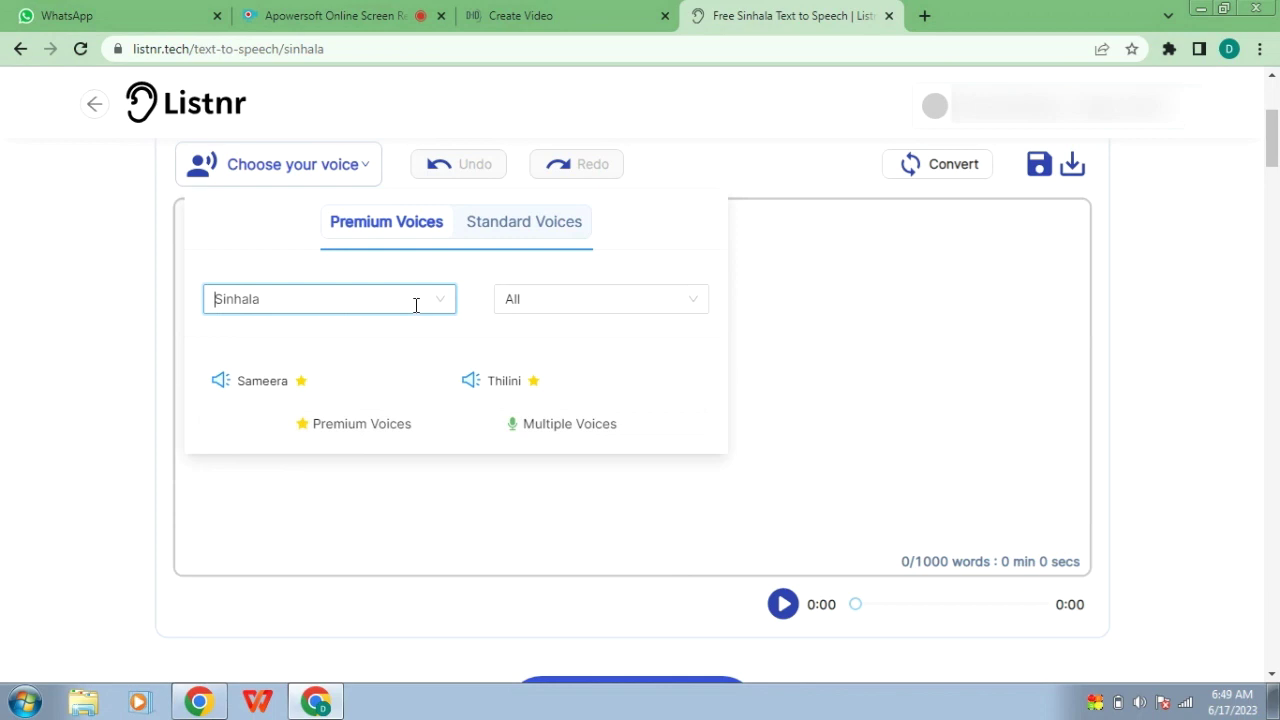
{"action": "left_click", "coordinate": [519, 311]}
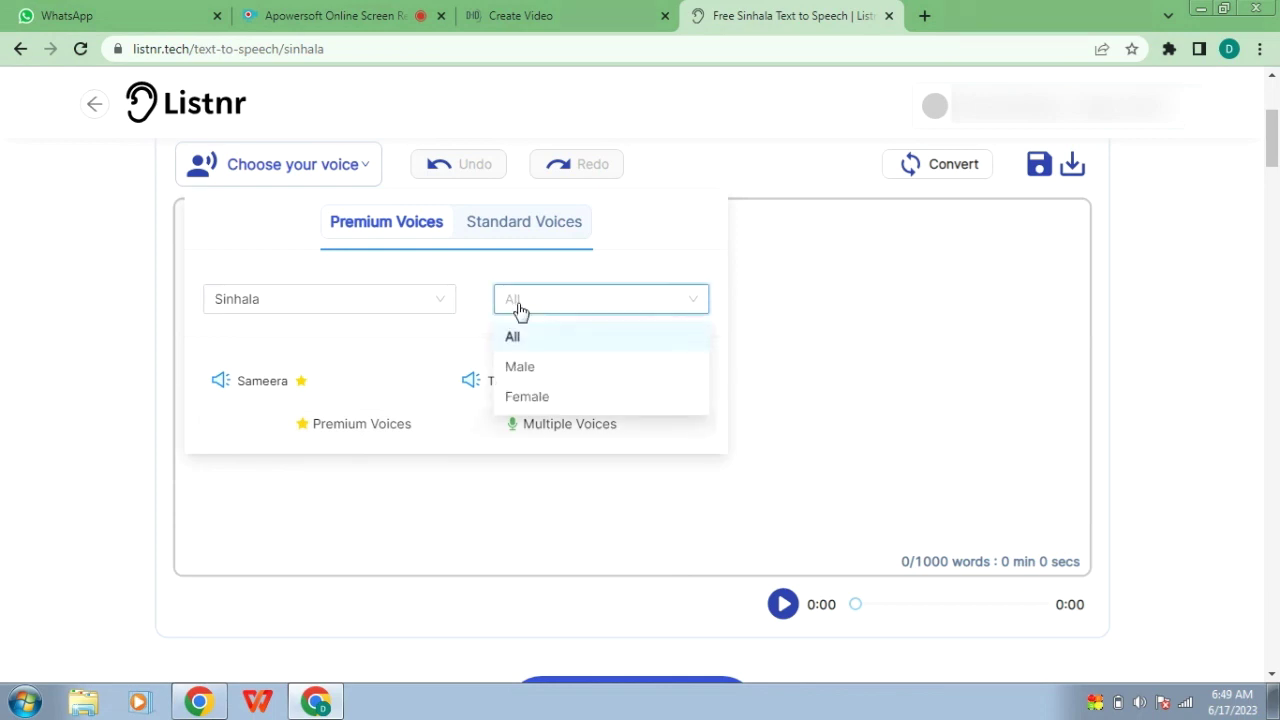
{"action": "left_click", "coordinate": [527, 397]}
{"action": "left_click", "coordinate": [494, 500]}
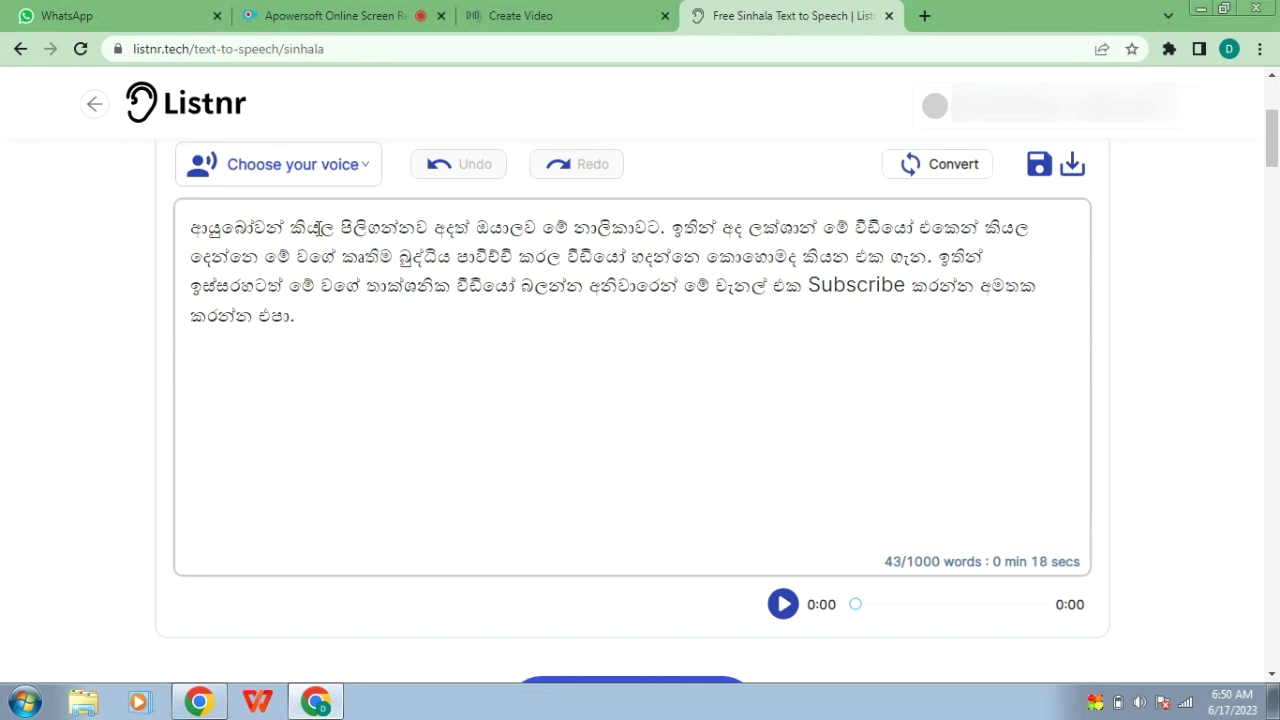
Convert the Sinhala script to speech and play the 16-second audio preview
{"action": "left_click", "coordinate": [948, 170]}
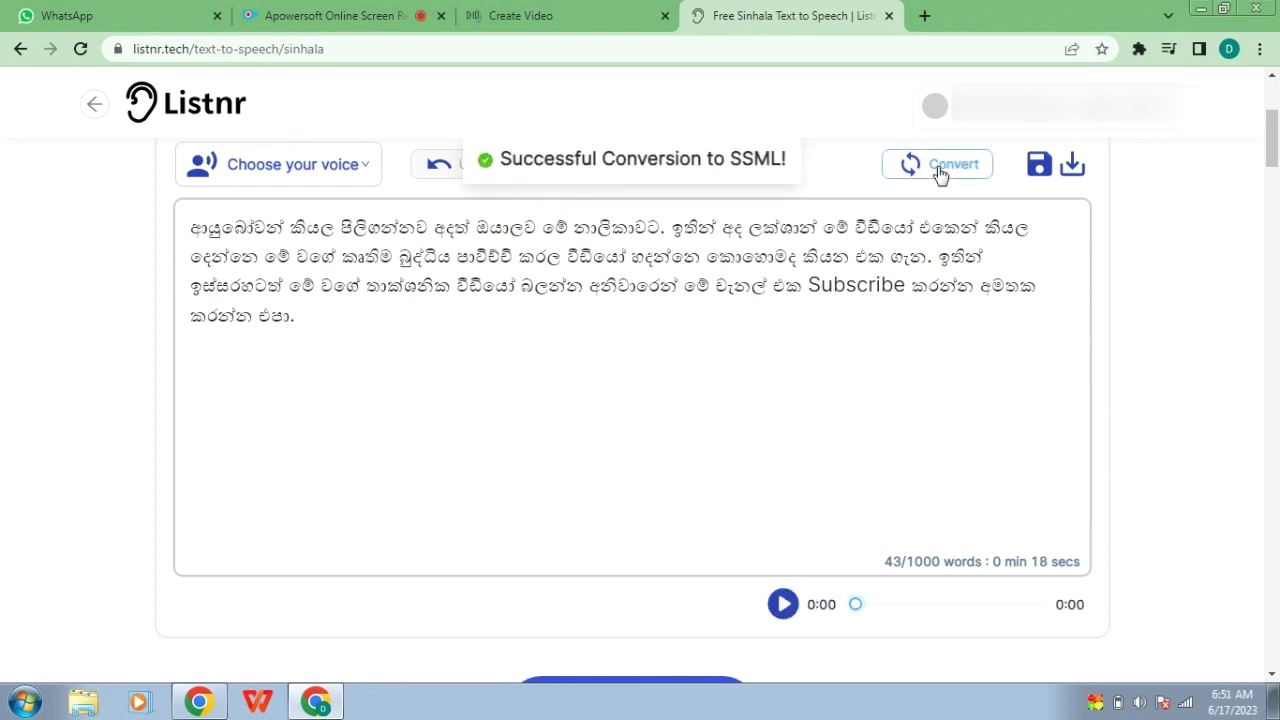
{"action": "left_click", "coordinate": [783, 605]}
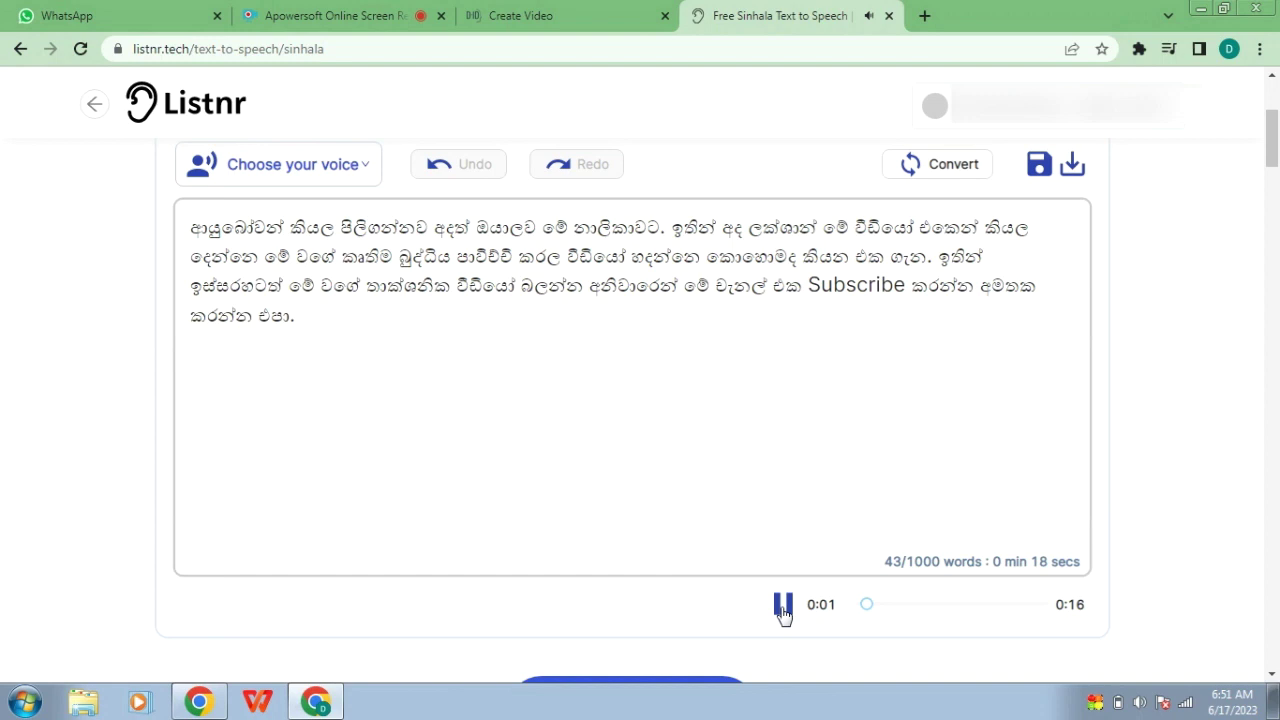
{"action": "scroll", "coordinate": [783, 614], "scroll_direction": "down", "scroll_amount": 1}
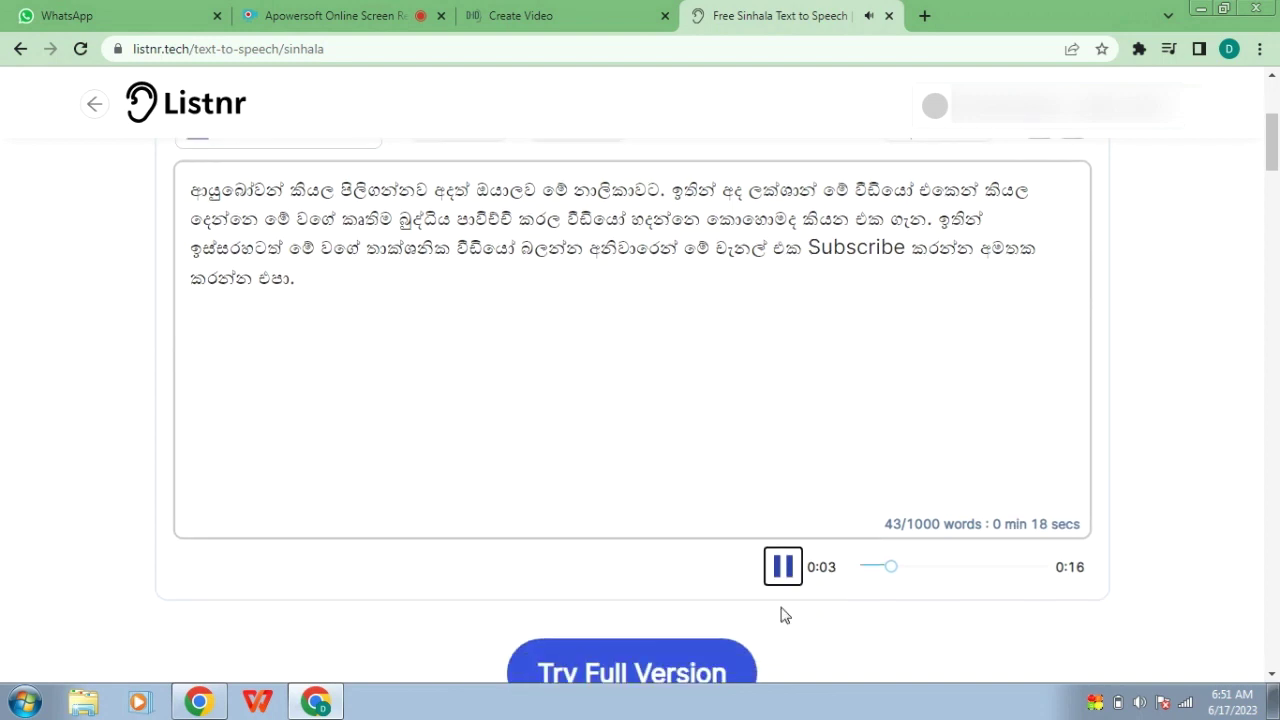
{"action": "scroll", "coordinate": [784, 614], "scroll_direction": "up", "scroll_amount": 1}
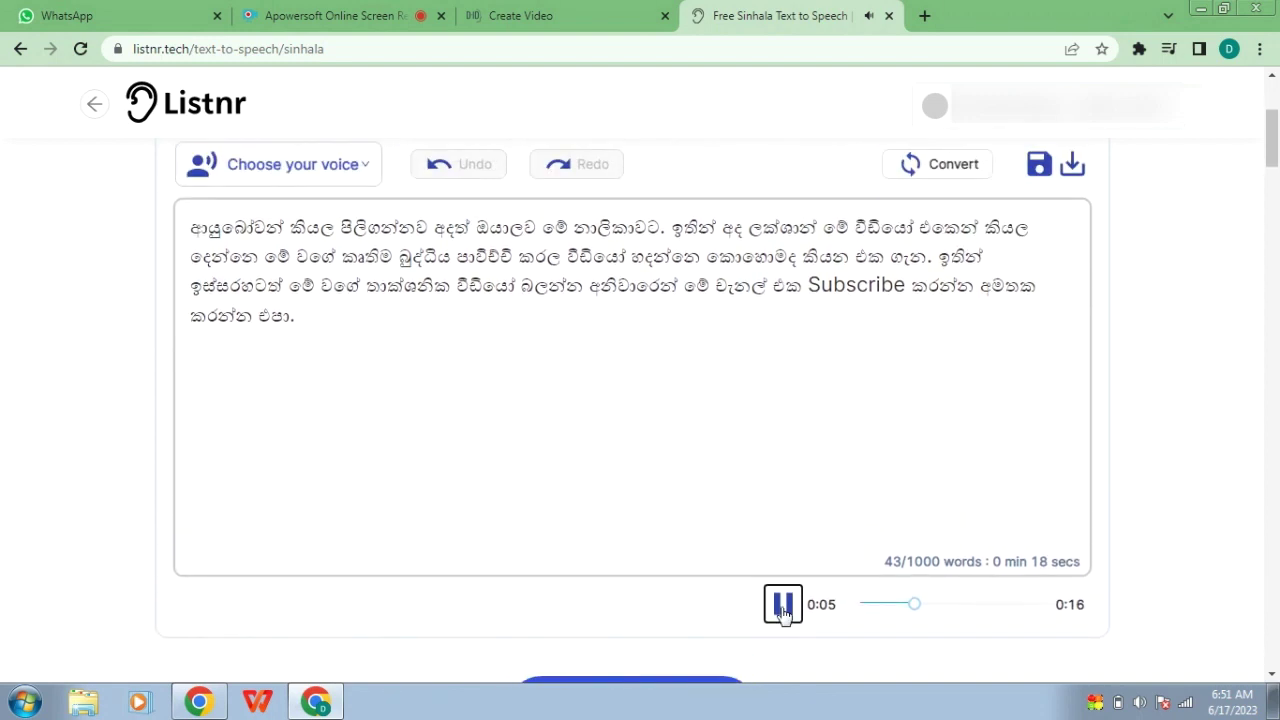
{"action": "scroll", "coordinate": [783, 614], "scroll_direction": "up", "scroll_amount": 1}
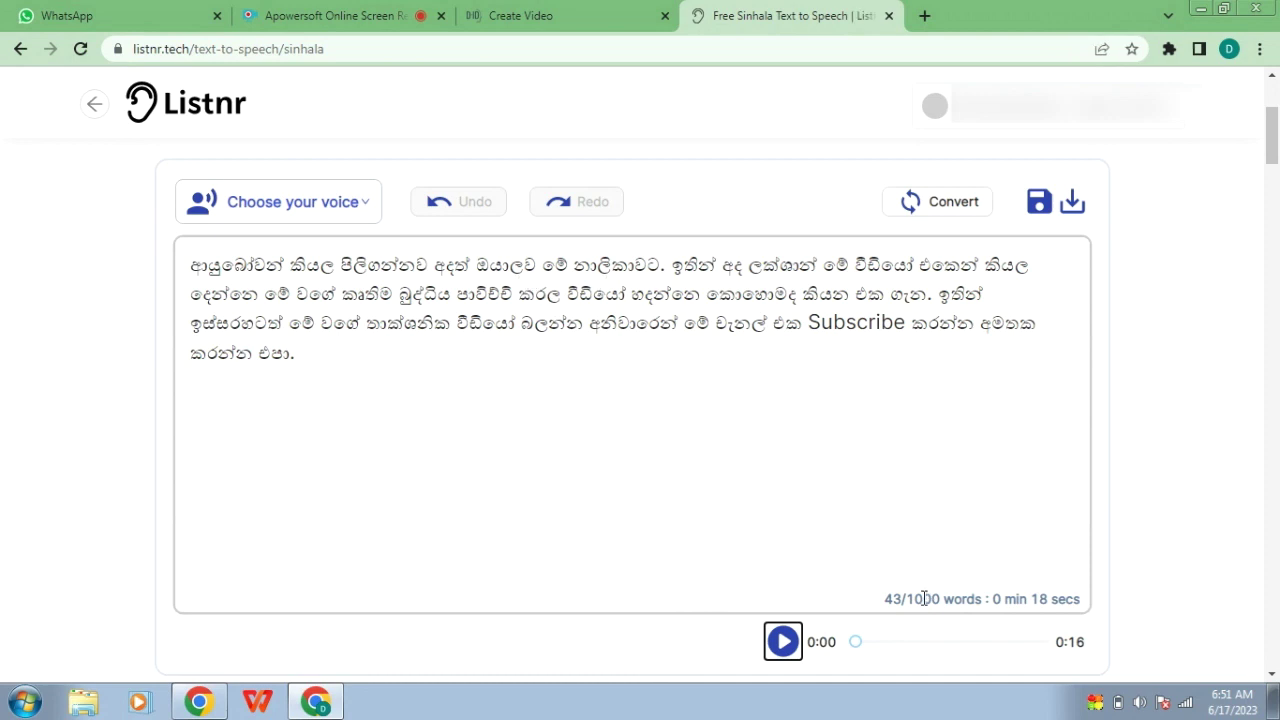
Download the Sinhala speech as an MP3 and switch tabs back toward the D-ID editor
{"action": "left_click", "coordinate": [1072, 203]}
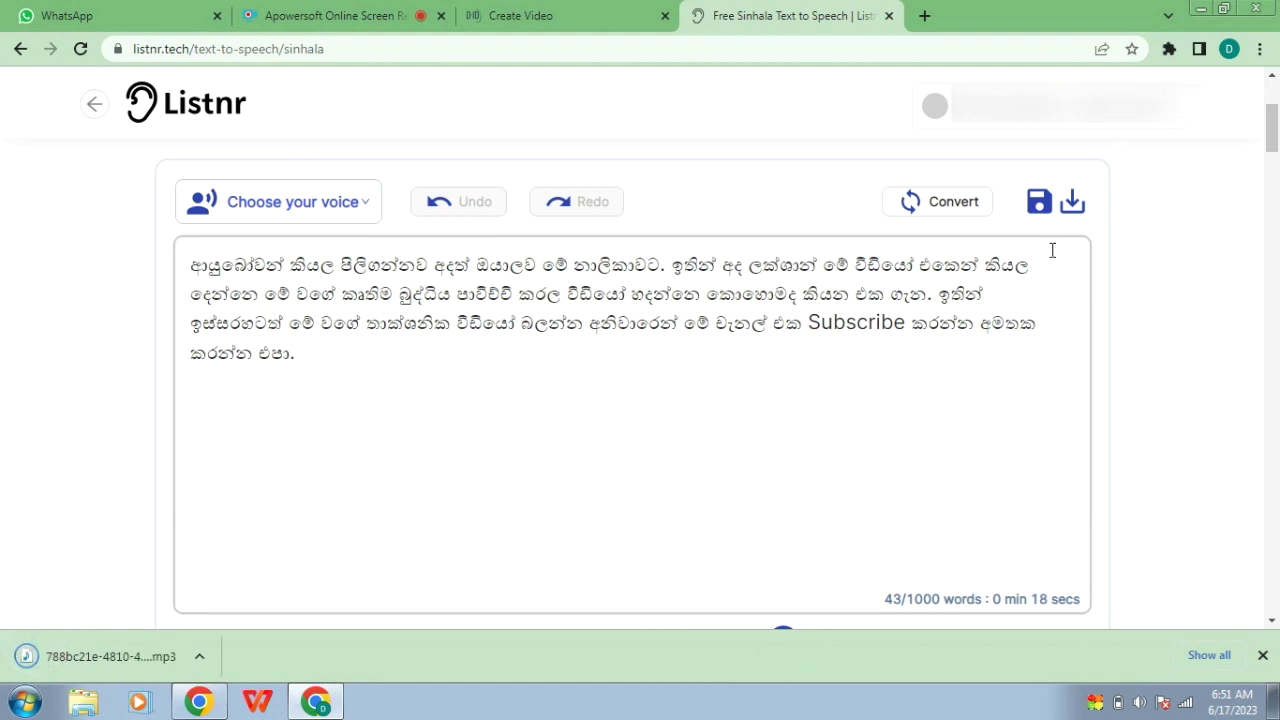
{"action": "key", "text": "ctrl+2"}
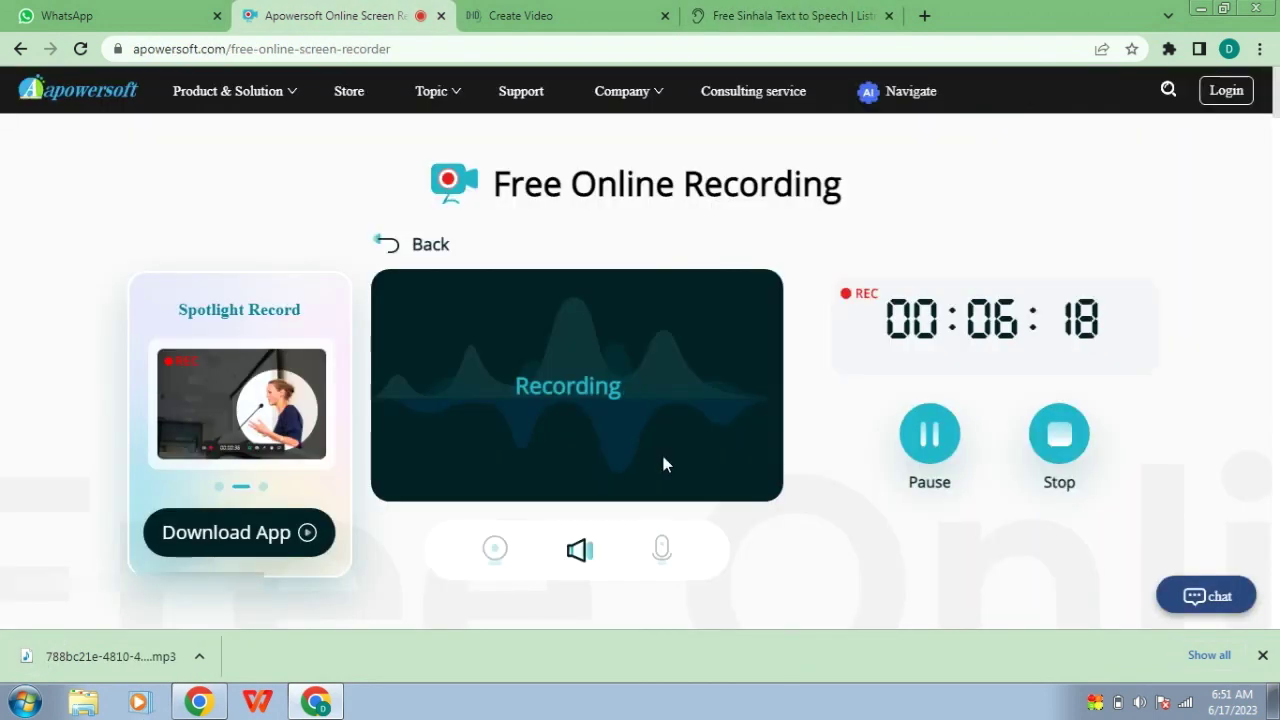
{"action": "key", "text": "ctrl+3"}
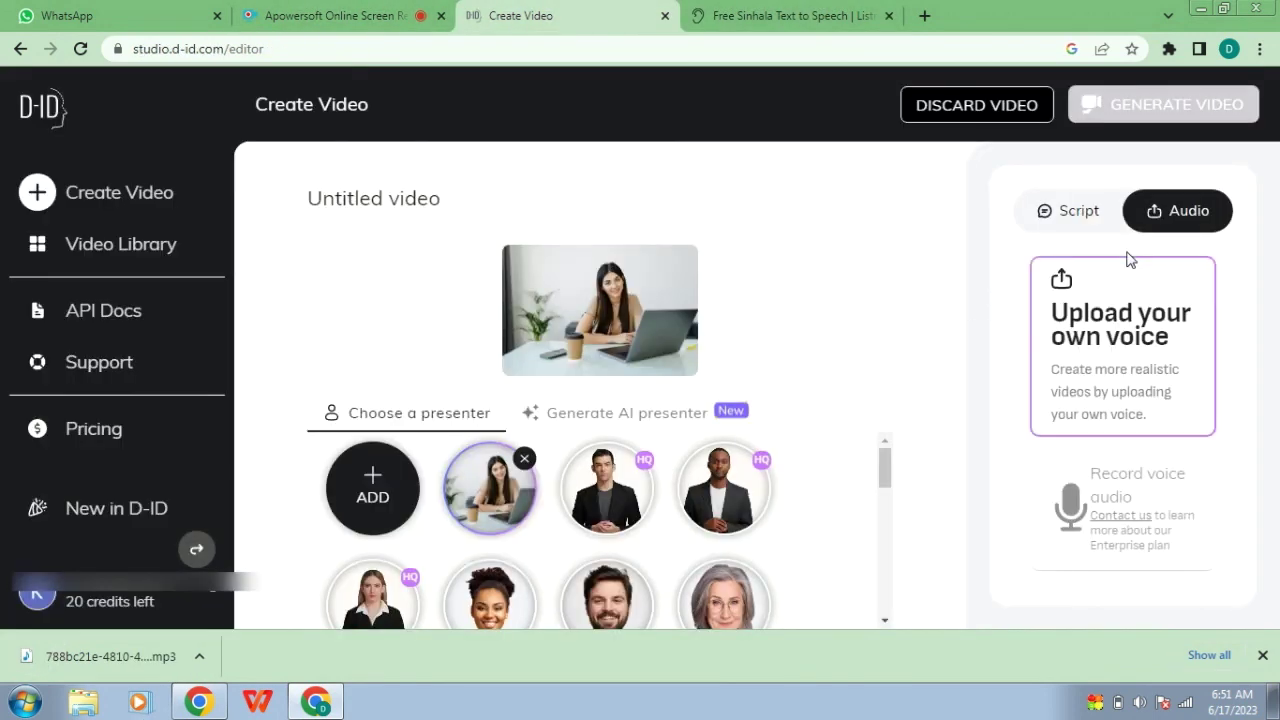
Upload the Sinhala speech MP3 from the Downloads folder as the presenter's voice
{"action": "left_click", "coordinate": [1136, 330]}
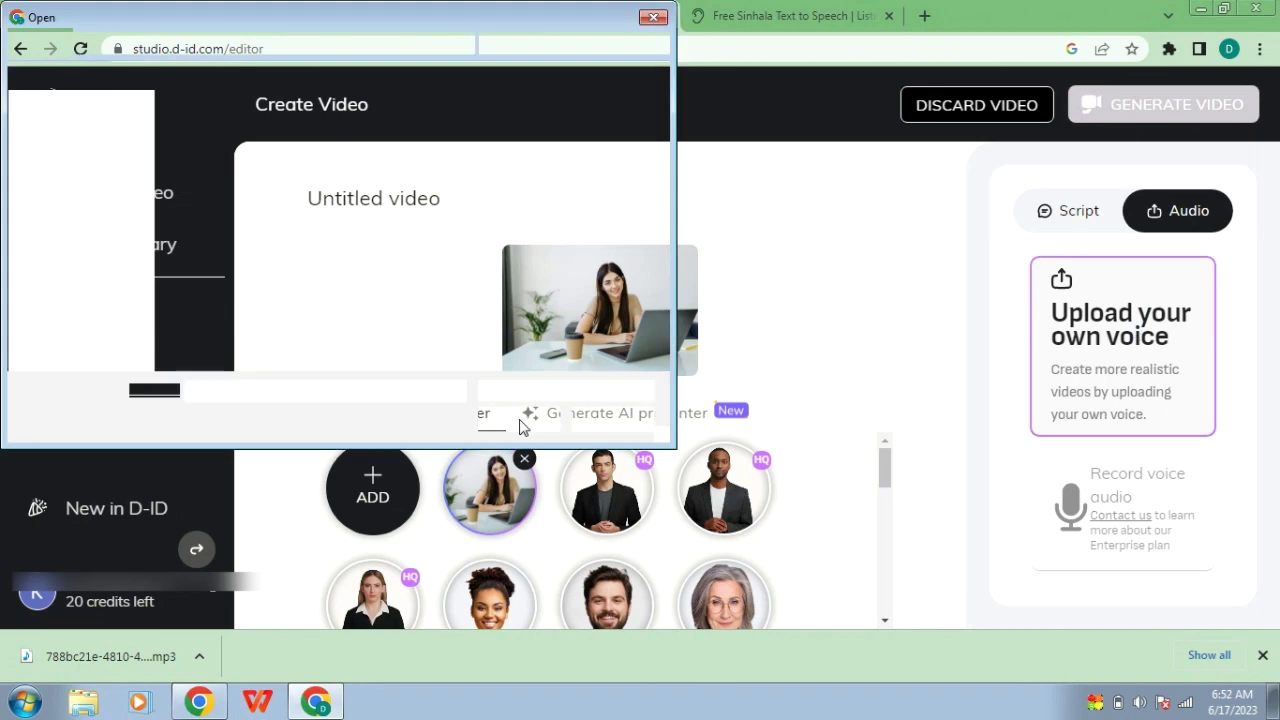
{"action": "left_click", "coordinate": [227, 158]}
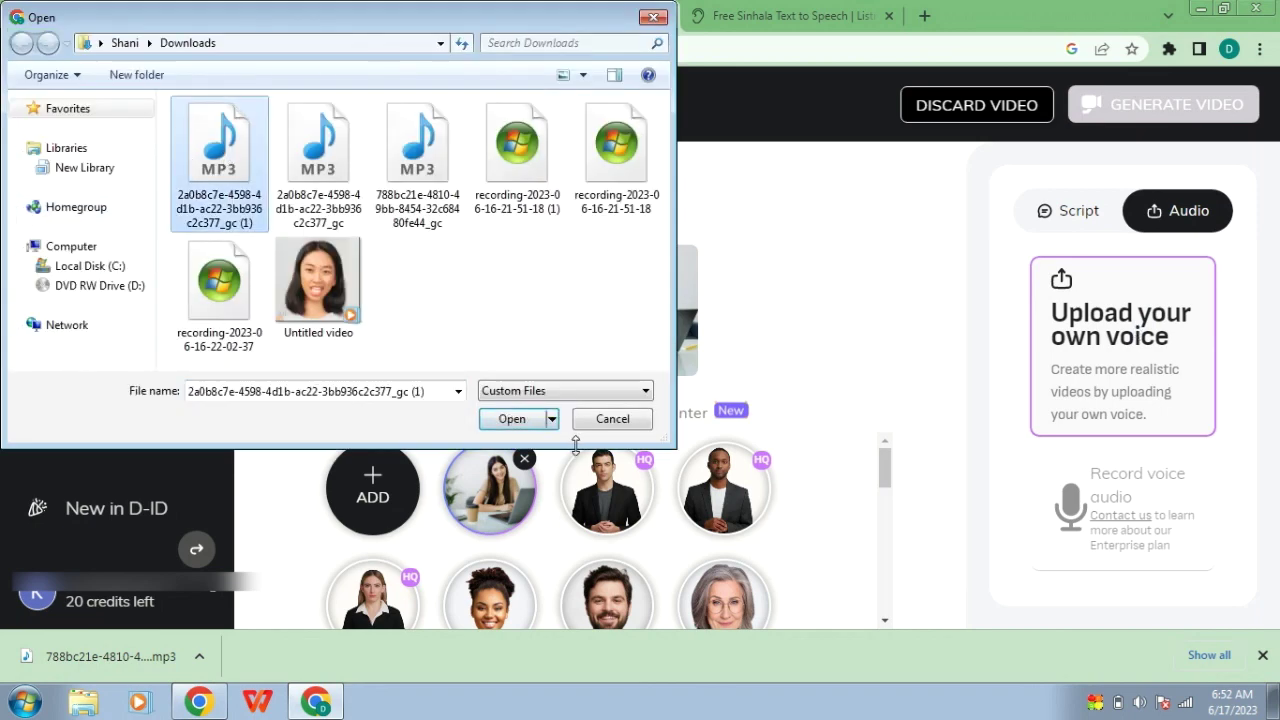
{"action": "left_click", "coordinate": [536, 428]}
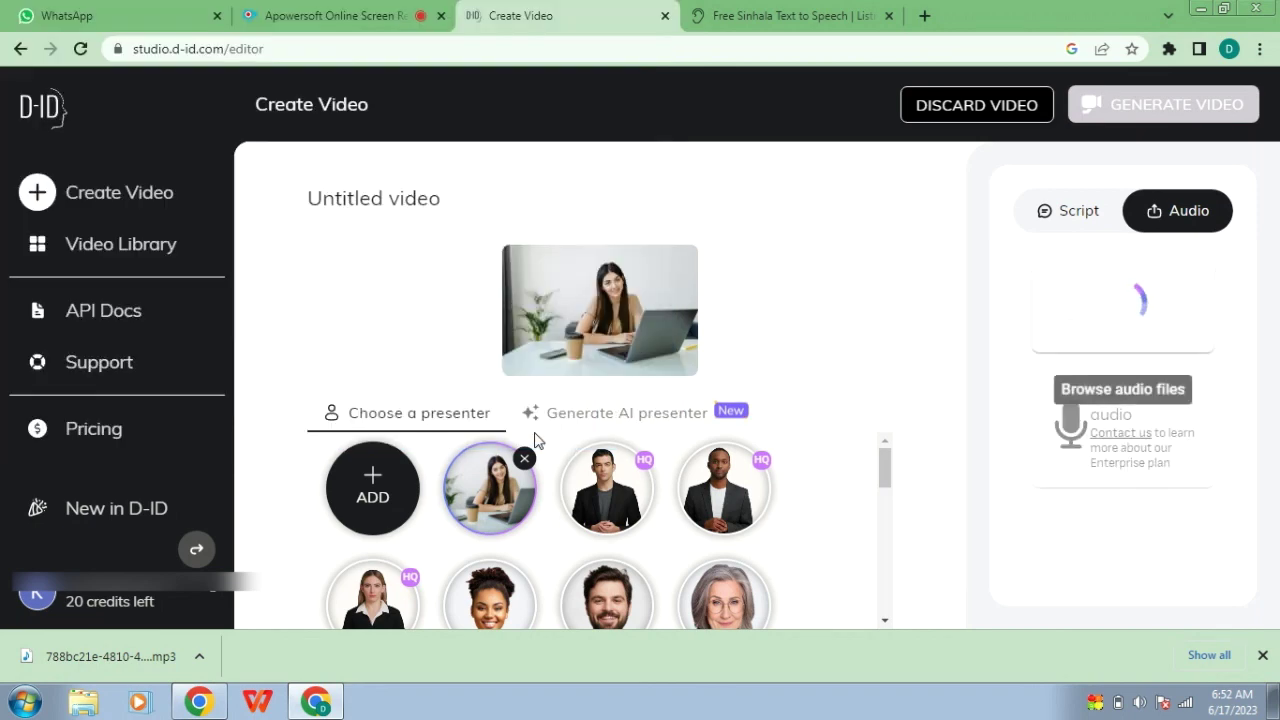